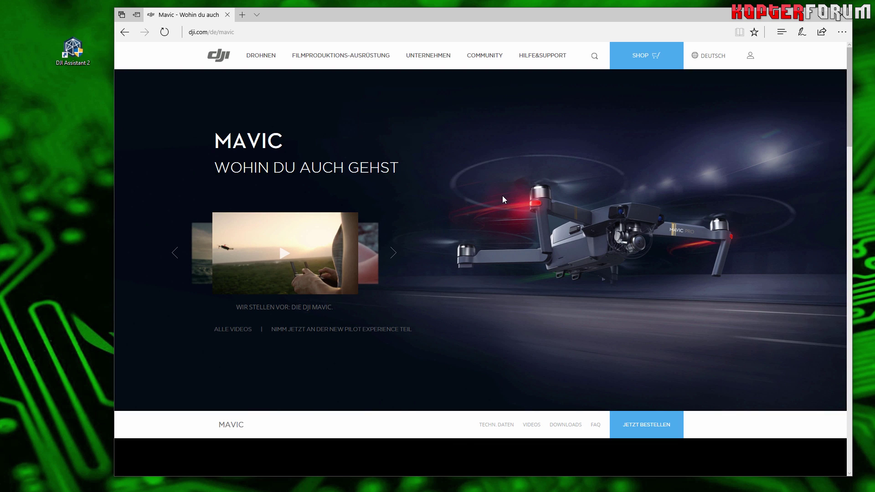
# Step: View the Mavic downloads page on the DJI site, and put the browser window away
pyautogui.scroll(-4, 529, 164)
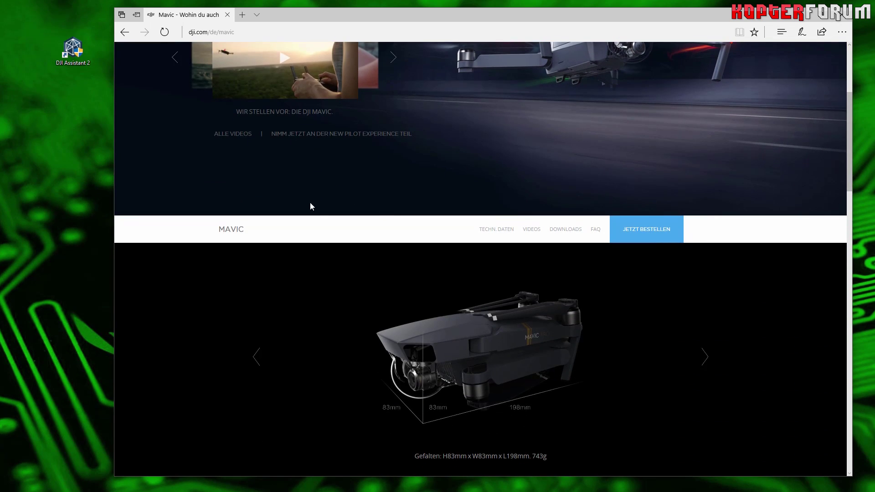
pyautogui.click(567, 232)
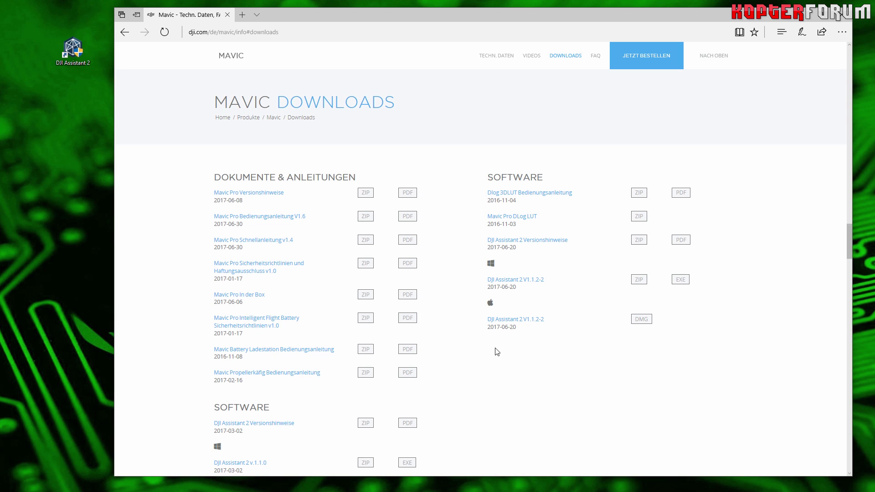
pyautogui.click(798, 17)
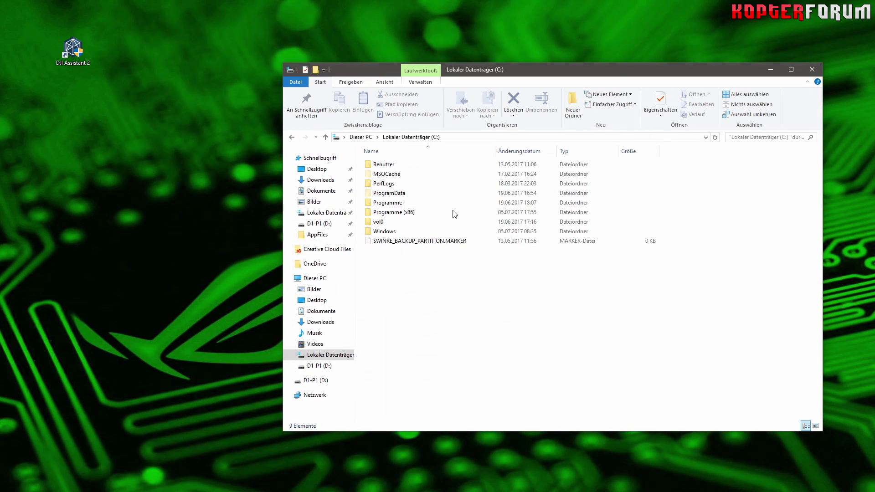
# Step: Launch DJI Assistant 2 to check its start screen, and quit the program
pyautogui.doubleClick(74, 66)
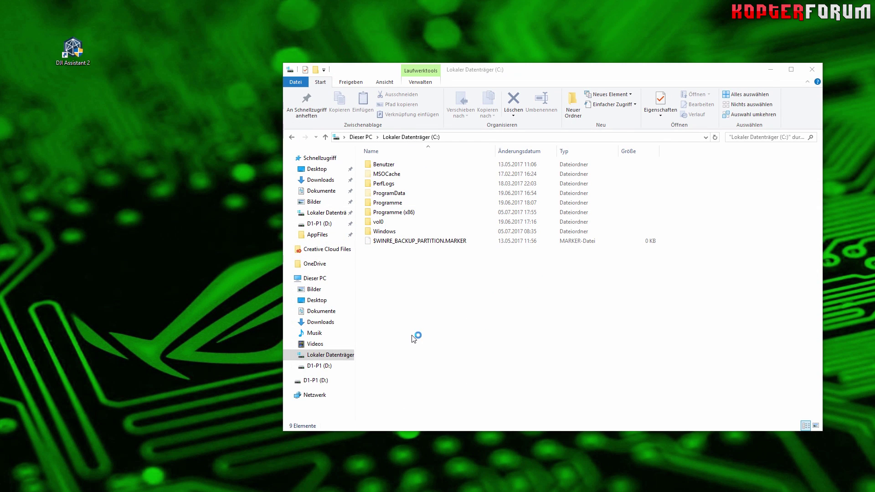
pyautogui.moveTo(357, 111); pyautogui.dragTo(302, 86)
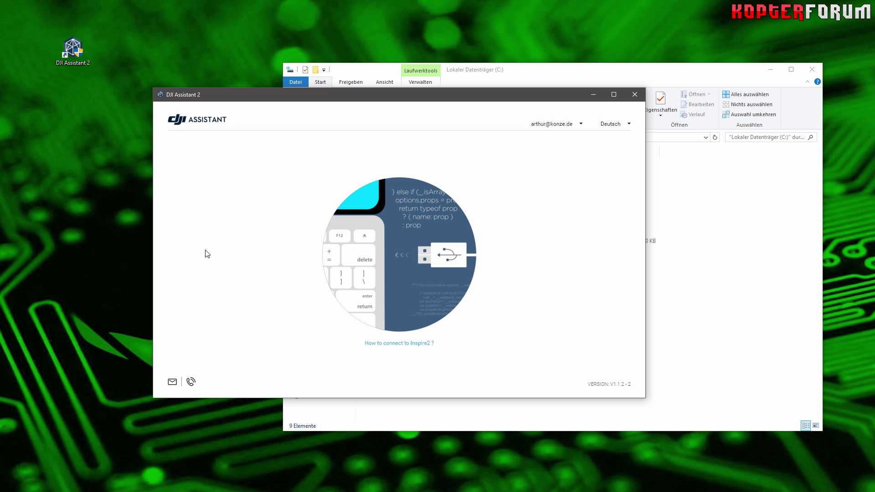
pyautogui.click(635, 95)
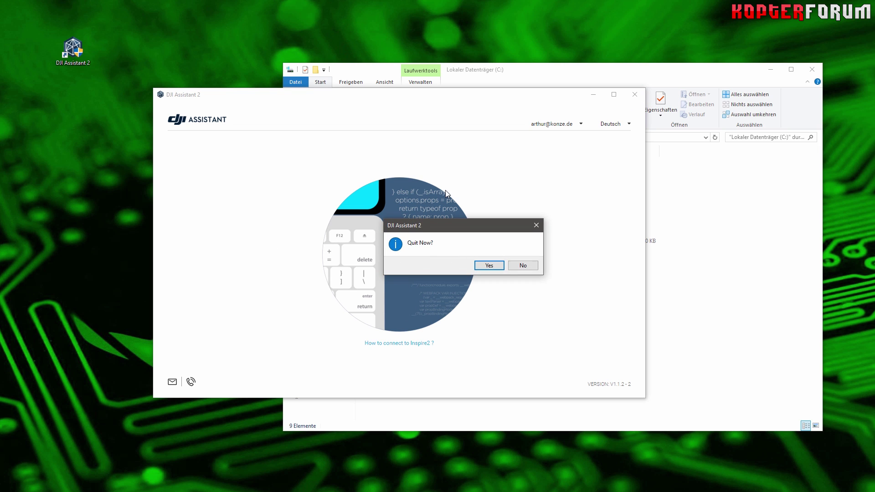
pyautogui.click(493, 267)
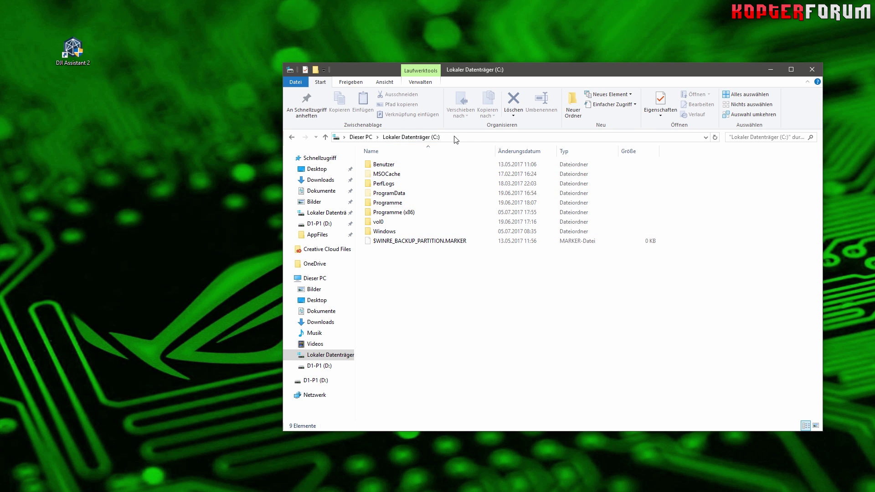
# Step: In Programme (x86)\DJI Product\DJI Assistant 2\AppFiles on drive C, make a backup copy of the main JS file with administrator permission
pyautogui.doubleClick(412, 214)
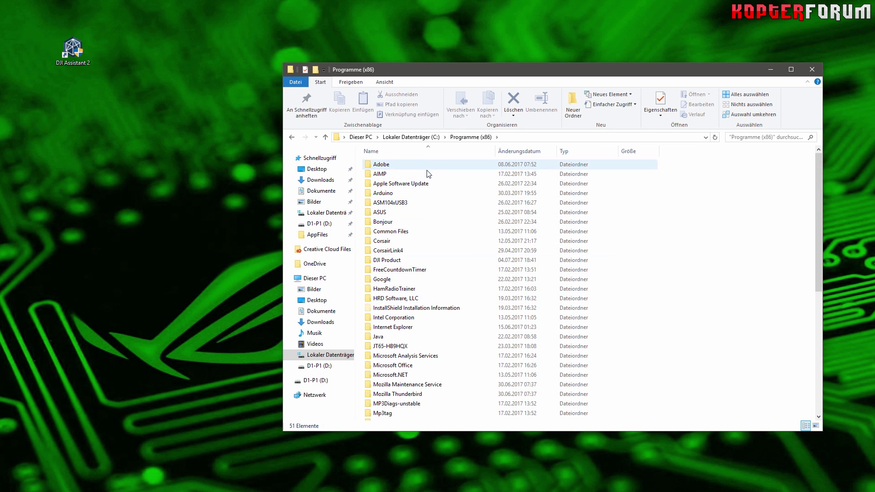
pyautogui.doubleClick(387, 260)
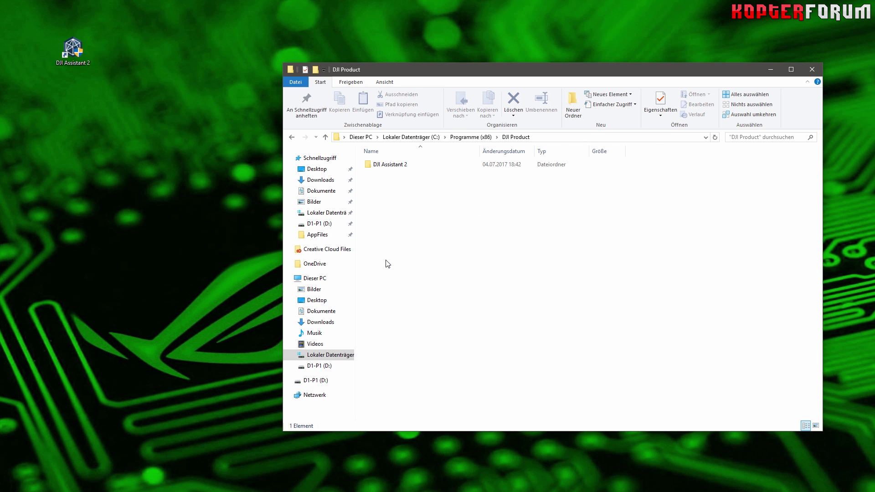
pyautogui.doubleClick(392, 169)
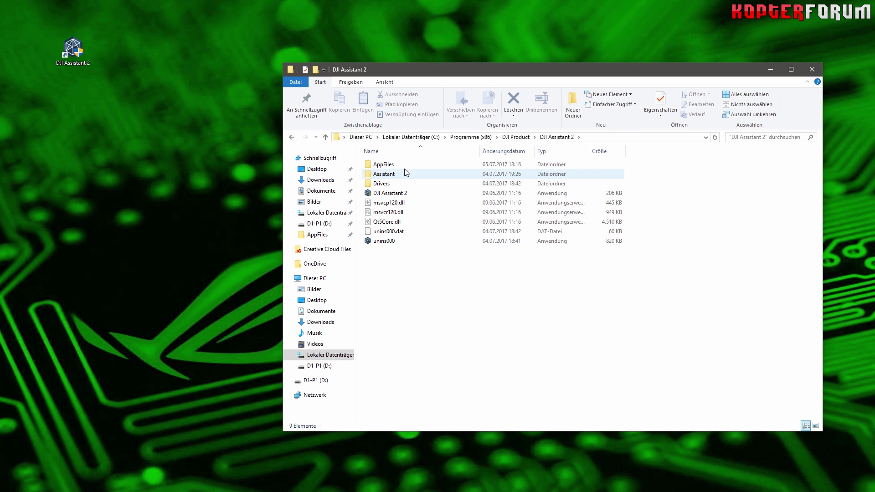
pyautogui.doubleClick(404, 167)
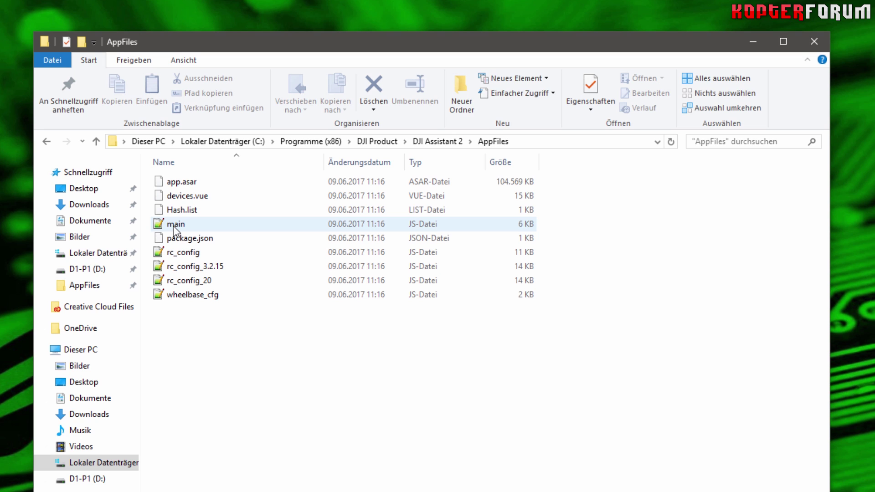
pyautogui.moveTo(174, 230); pyautogui.dragTo(247, 399)
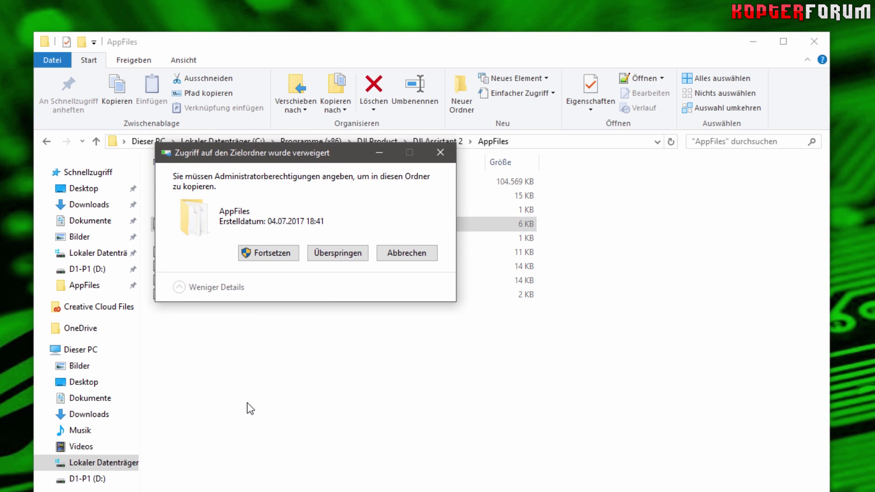
pyautogui.click(267, 254)
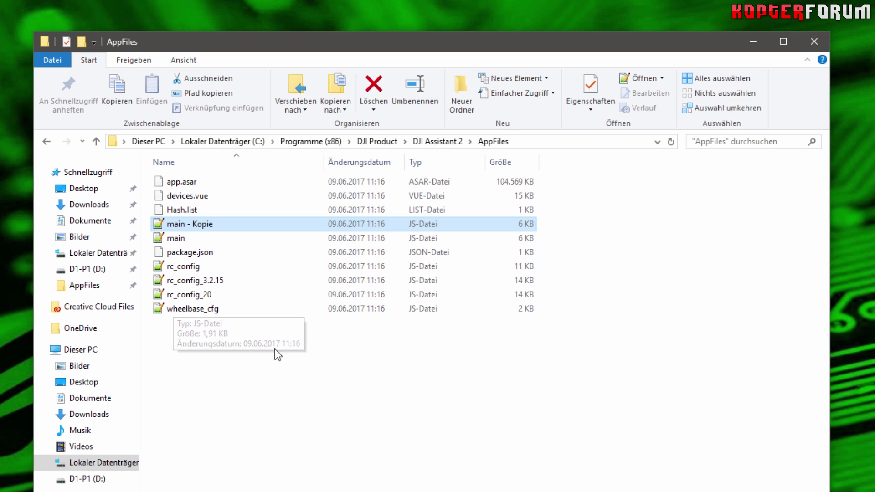
# Step: Open the original main JS file from the AppFiles folder in Notepad++
pyautogui.click(195, 238)
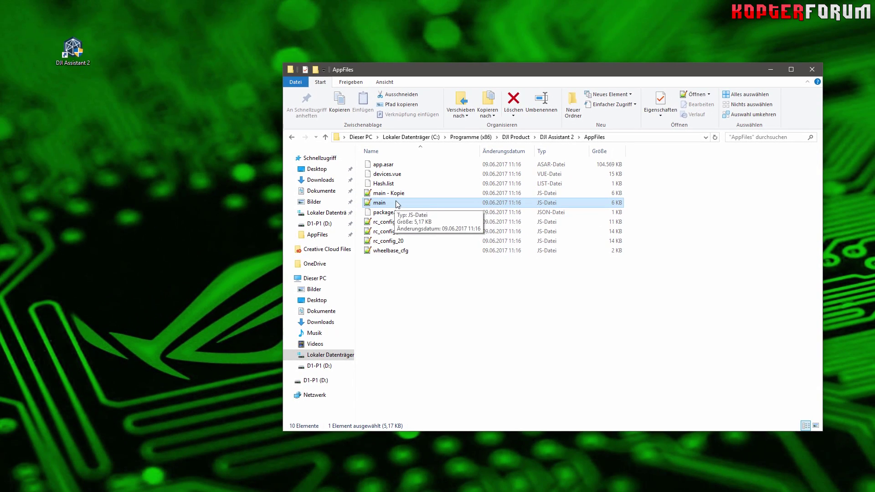
pyautogui.rightClick(396, 202)
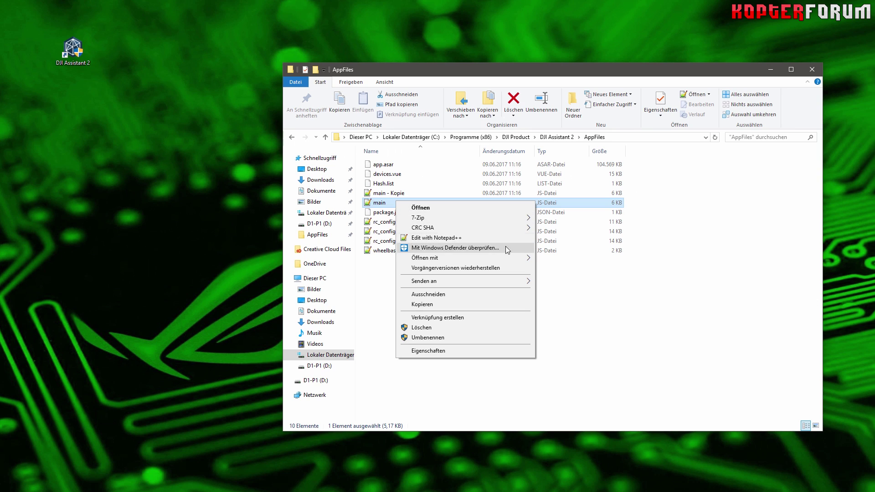
pyautogui.moveTo(507, 253)
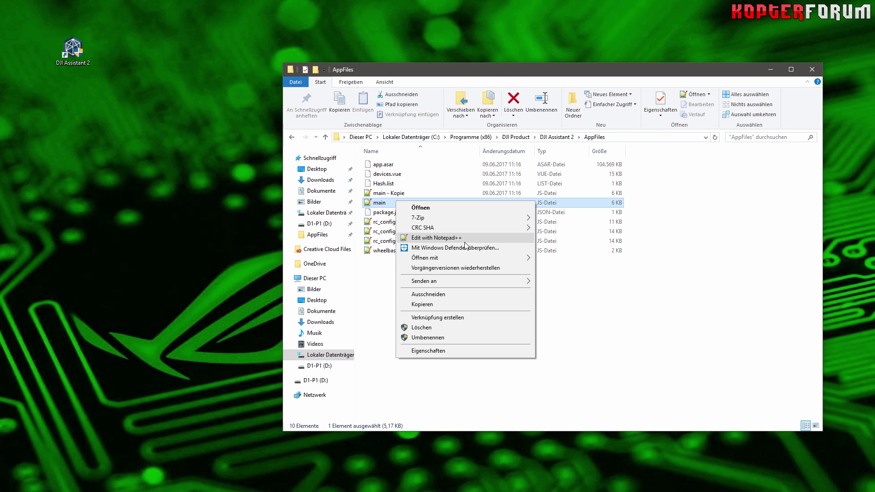
pyautogui.click(450, 210)
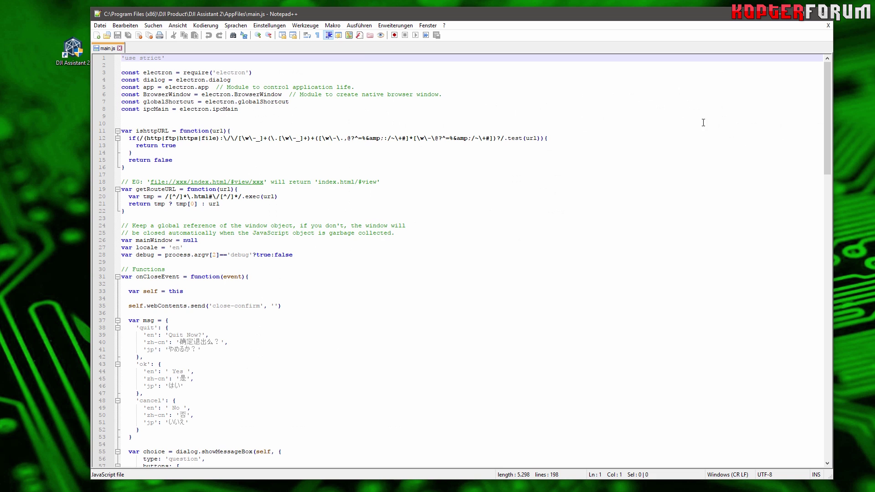
# Step: Uncomment line 113, mainWindow.webContents.openDevTools(), by removing its two leading slashes
pyautogui.moveTo(827, 109); pyautogui.dragTo(793, 277)
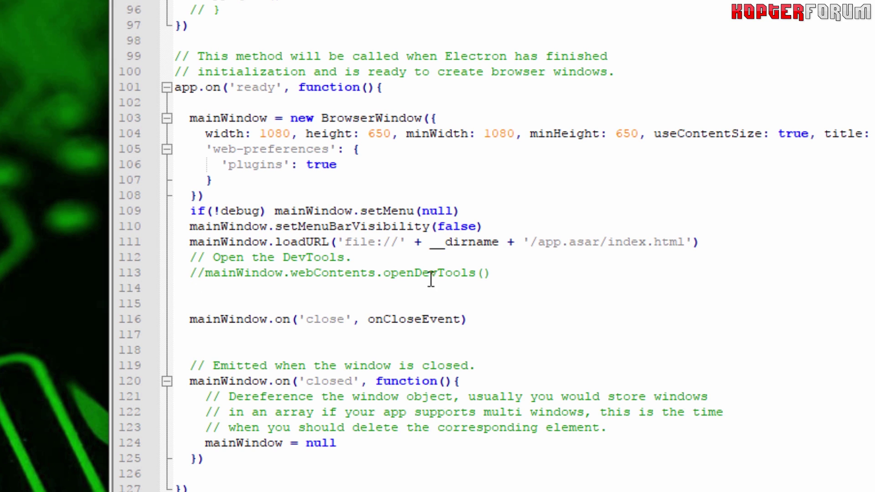
pyautogui.click(202, 273)
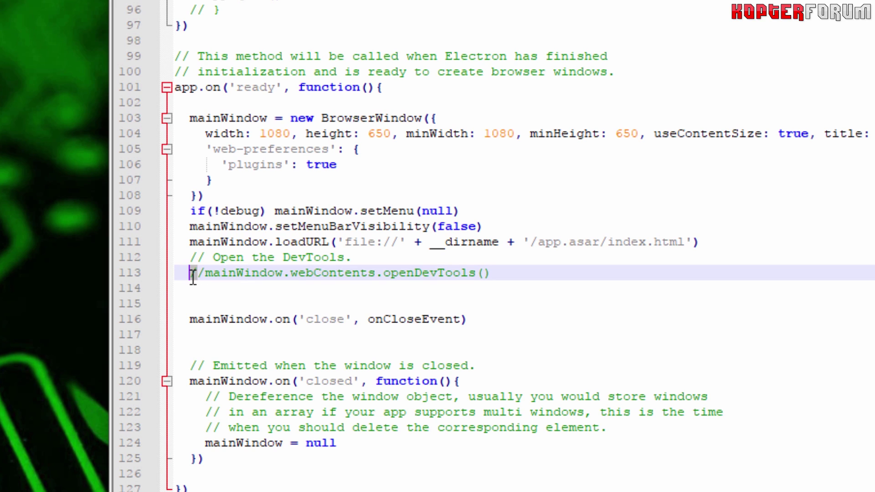
pyautogui.click(202, 288)
pyautogui.press('Up')
pyautogui.press('Delete')
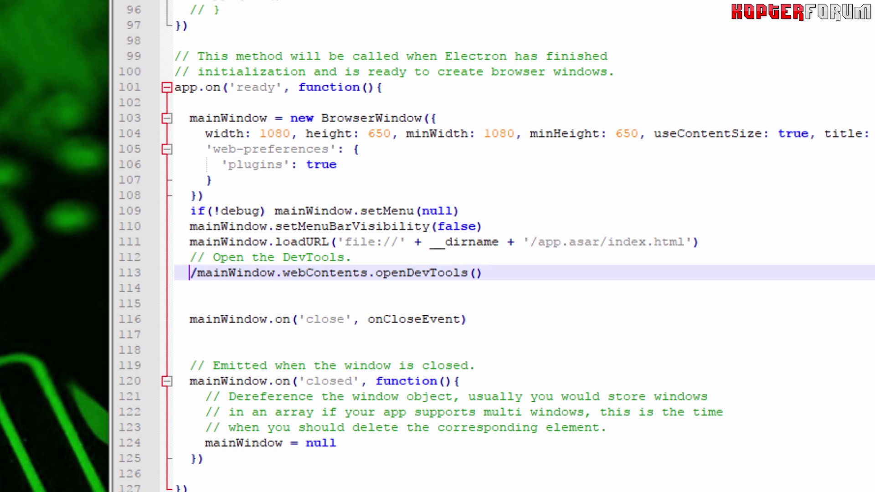
pyautogui.press('Delete')
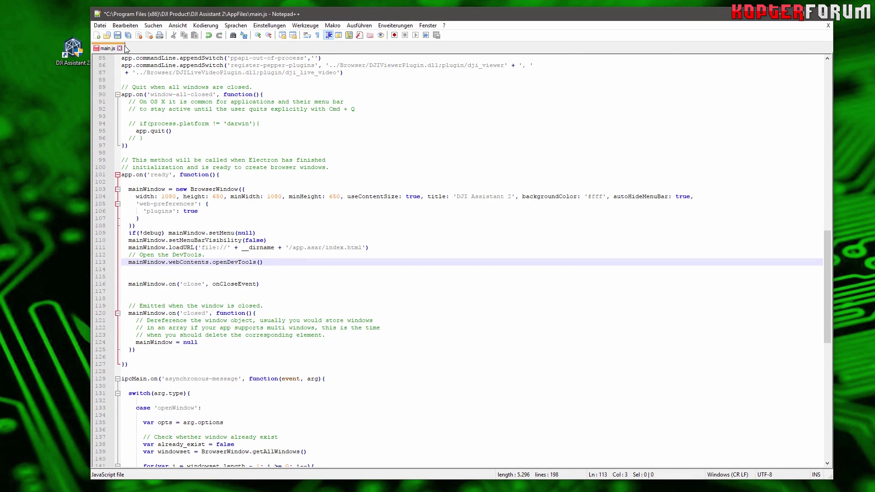
# Step: Try to save main.js, and agree to restart Notepad++ in administrator mode
pyautogui.click(117, 36)
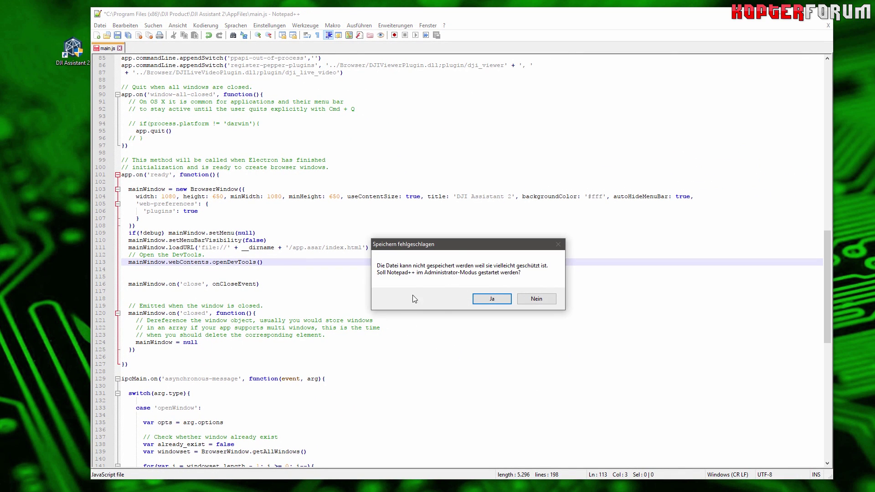
pyautogui.click(491, 301)
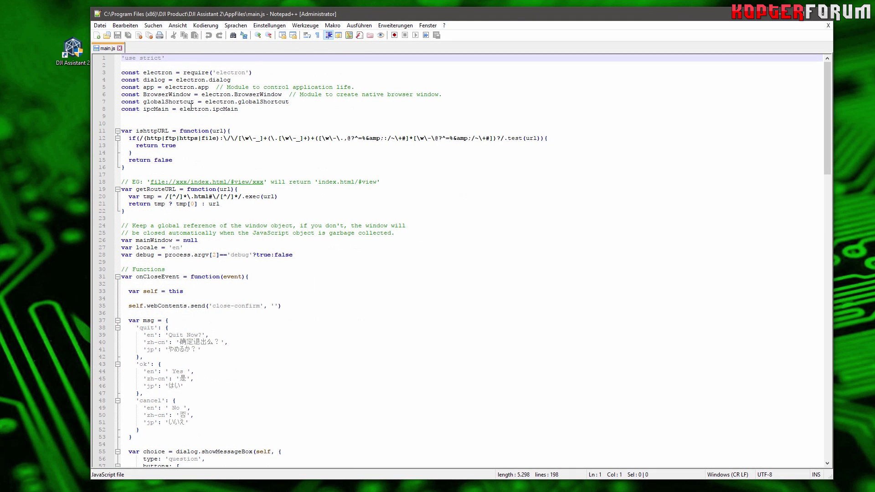
# Step: In the administrator session, remove the two slashes before mainWindow.webContents.openDevTools() on line 113, and save main.js
pyautogui.scroll(-20, 257, 297)
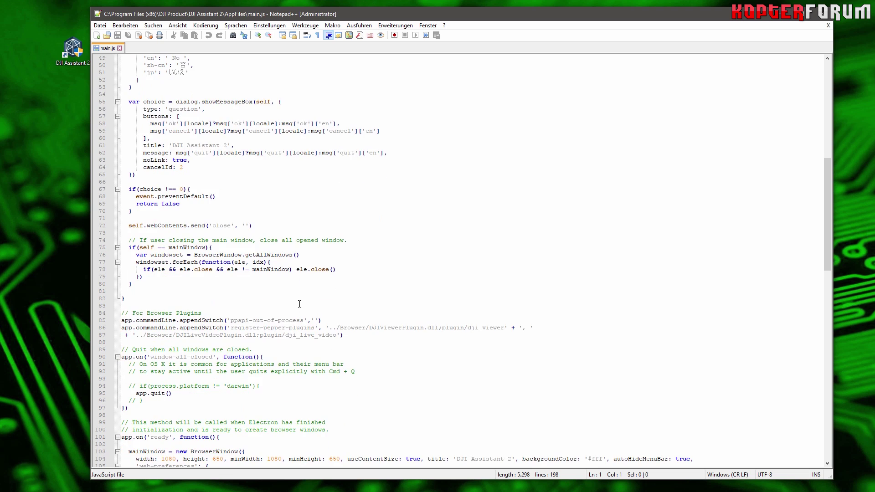
pyautogui.scroll(-5, 304, 299)
pyautogui.scroll(-2, 305, 295)
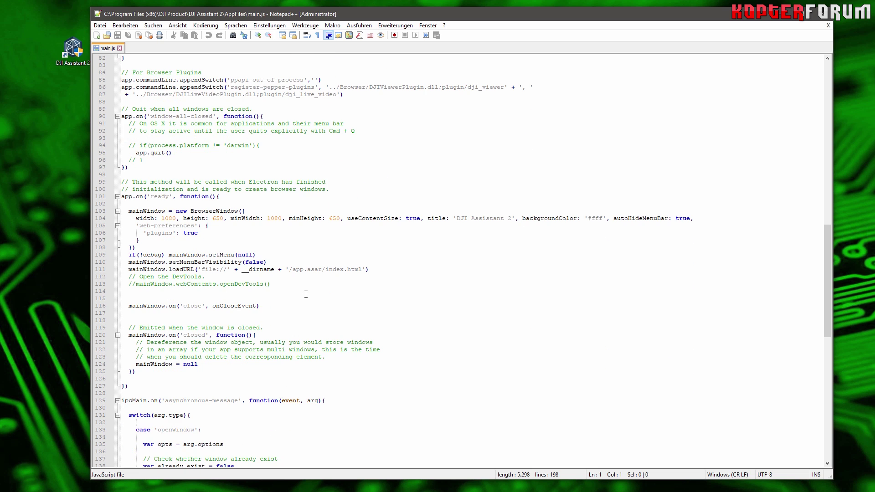
pyautogui.click(131, 283)
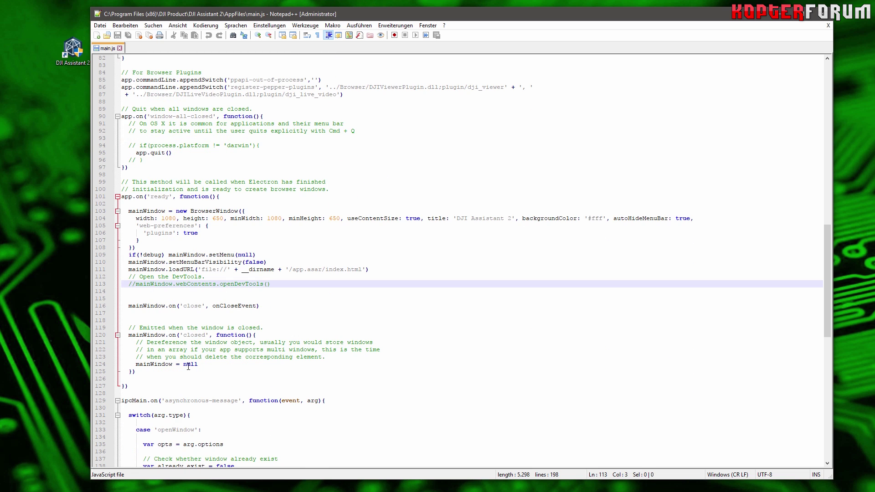
pyautogui.press('Delete')
pyautogui.press('Delete')
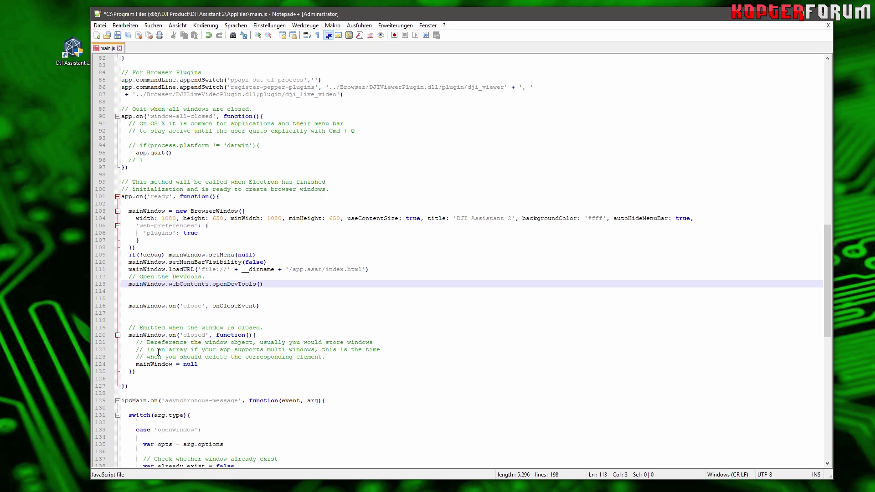
pyautogui.click(118, 35)
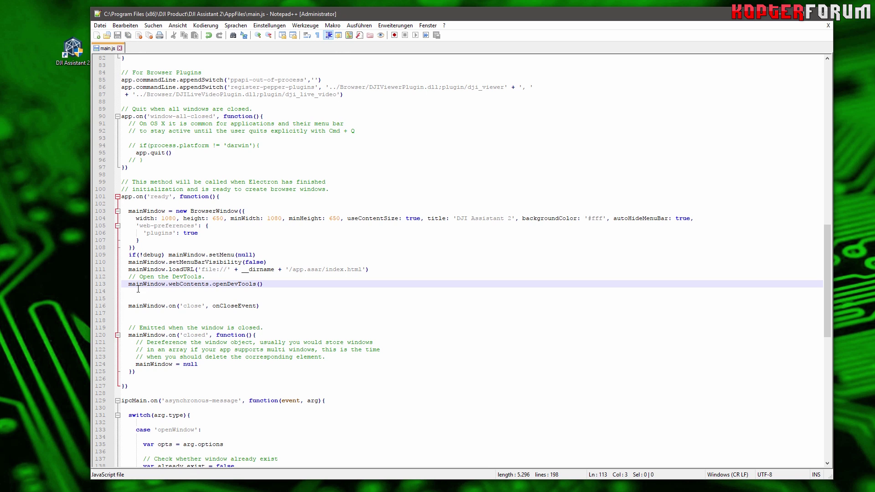
# Step: Close both Notepad++ windows, declining to reload main.js in the older one, and minimize the AppFiles folder window
pyautogui.click(827, 19)
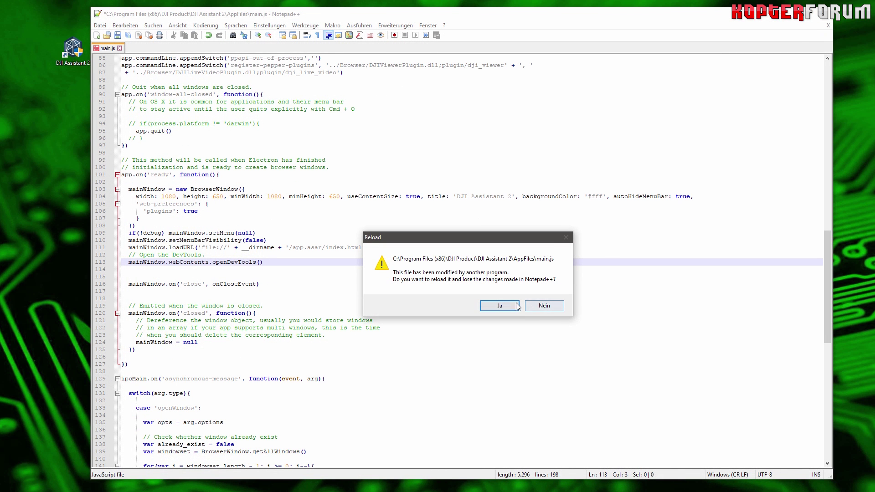
pyautogui.click(541, 307)
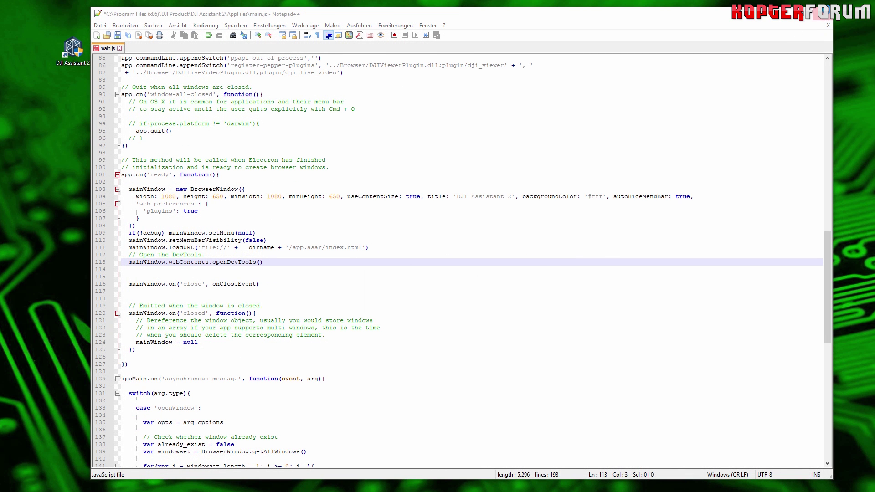
pyautogui.click(820, 13)
pyautogui.click(488, 297)
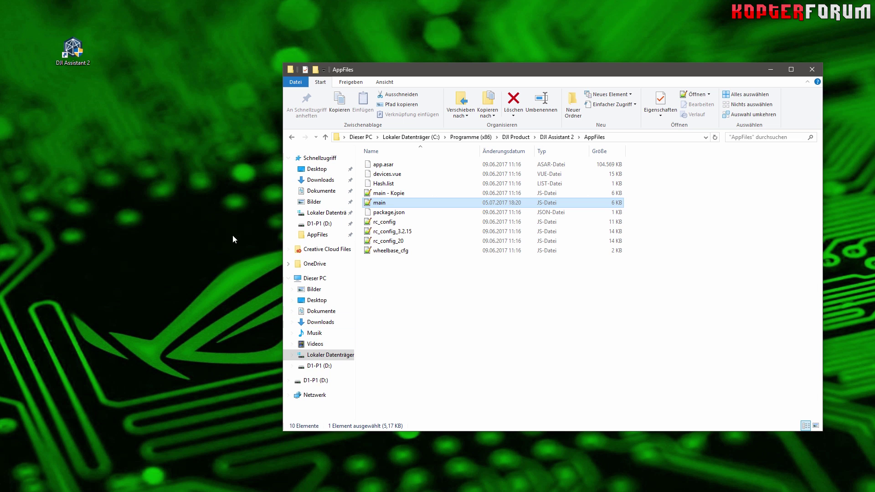
pyautogui.click(770, 70)
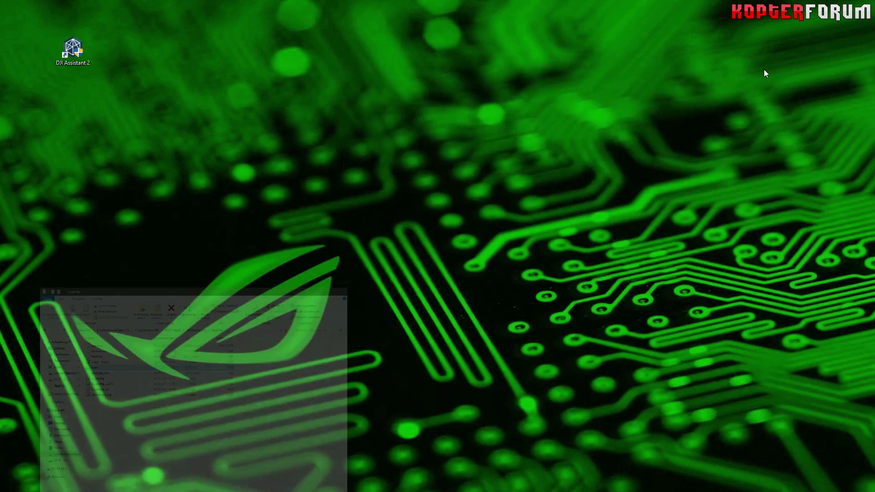
# Step: Launch DJI Assistant 2 from the desktop and enlarge its window to nearly fill the screen
pyautogui.doubleClick(67, 57)
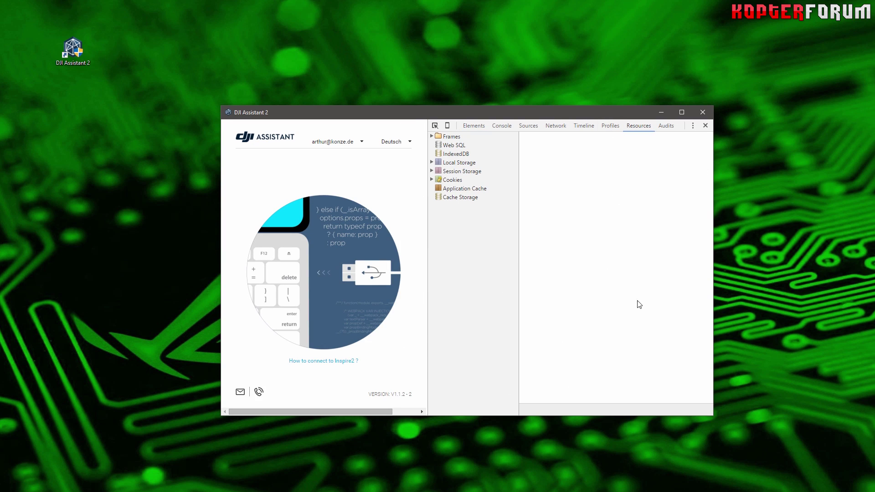
pyautogui.moveTo(221, 107); pyautogui.dragTo(36, 16)
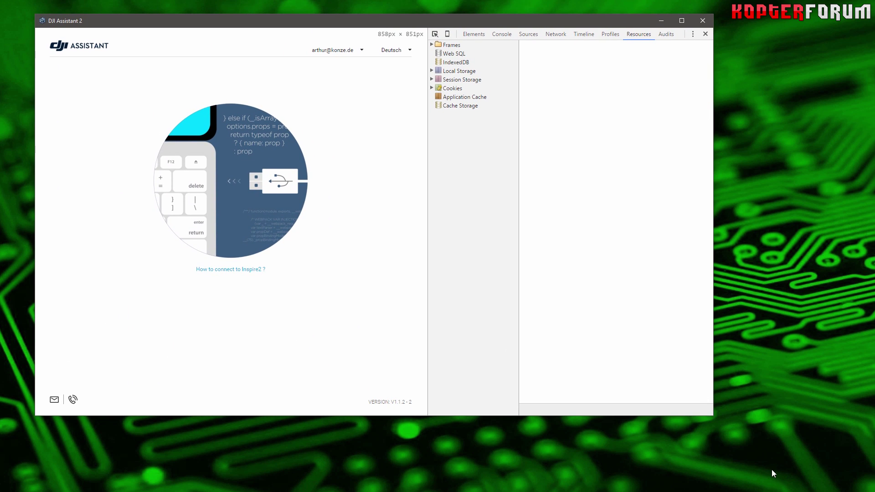
pyautogui.moveTo(714, 416); pyautogui.dragTo(857, 483)
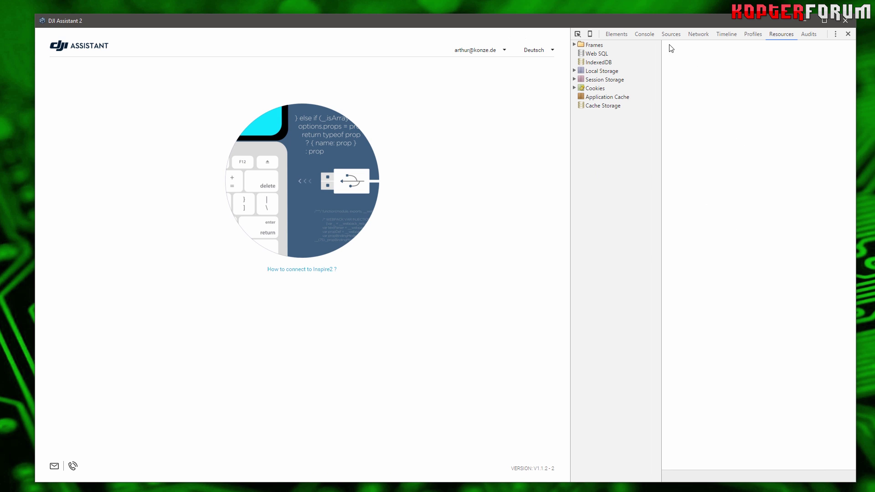
# Step: Look through the developer tools' Elements, Console, Sources, Network, Timeline and Profiles panes, ending on Resources
pyautogui.click(630, 35)
pyautogui.click(645, 34)
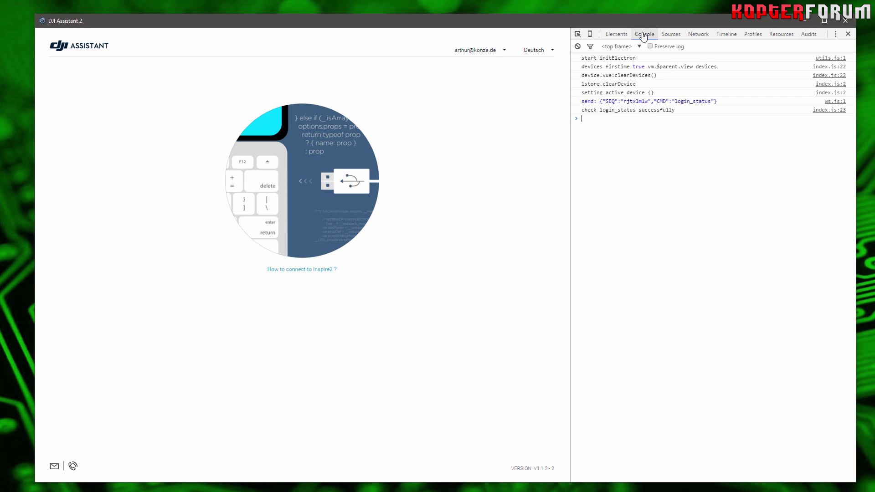
pyautogui.click(616, 34)
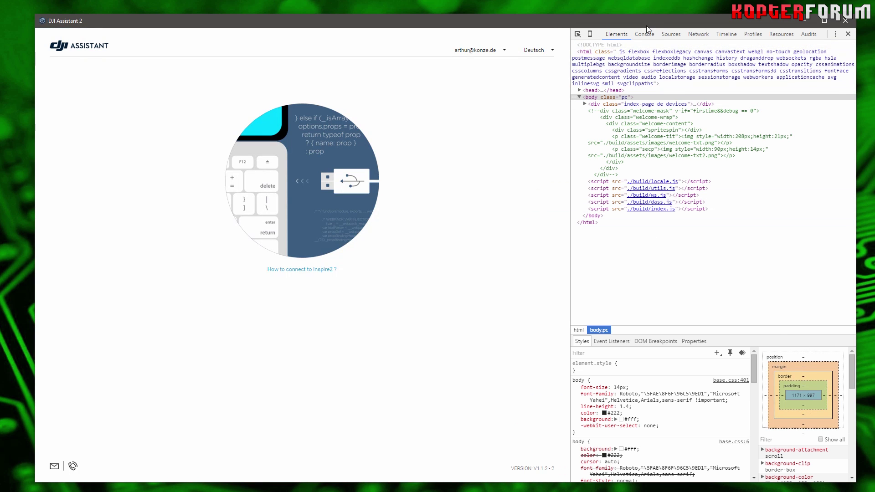
pyautogui.click(645, 34)
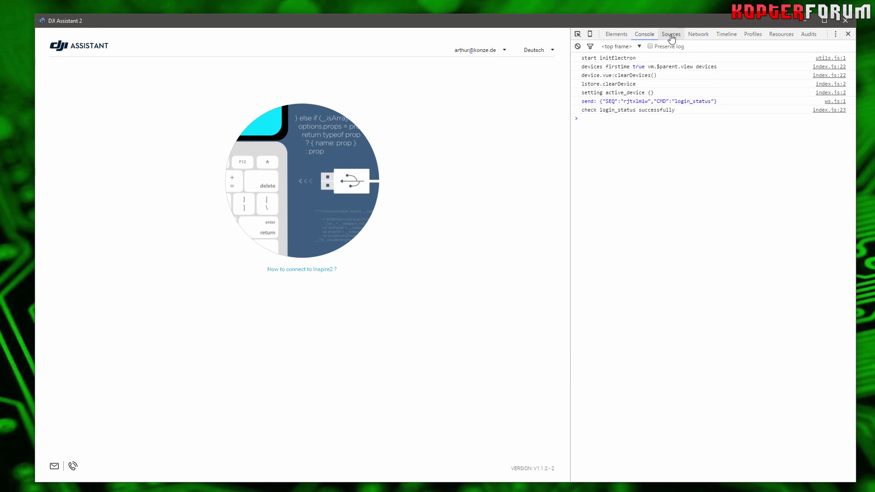
pyautogui.click(670, 34)
pyautogui.click(704, 39)
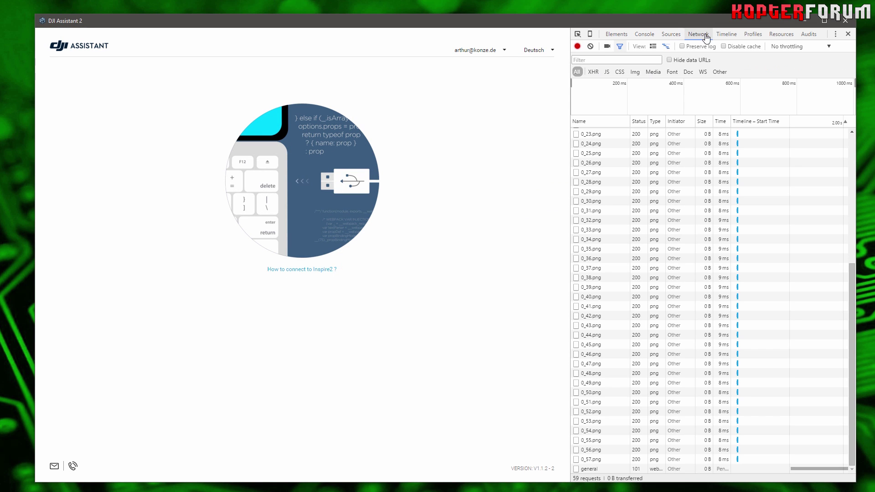
pyautogui.click(724, 39)
pyautogui.click(751, 36)
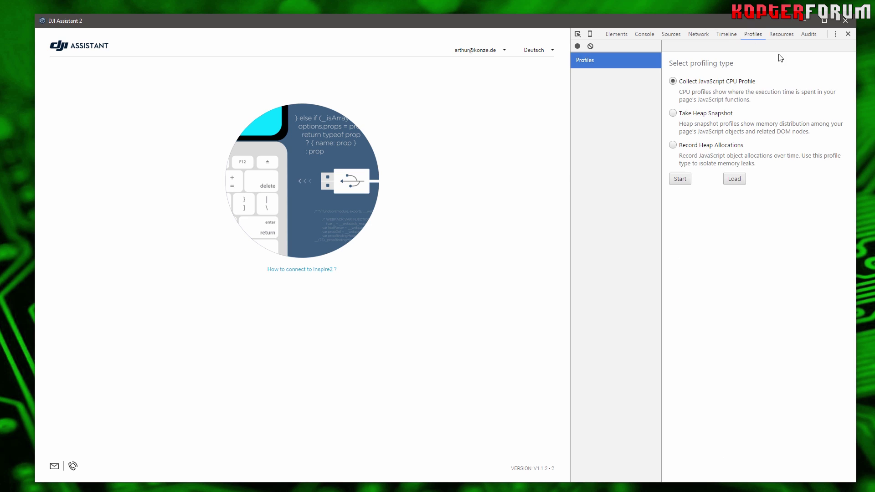
pyautogui.click(782, 35)
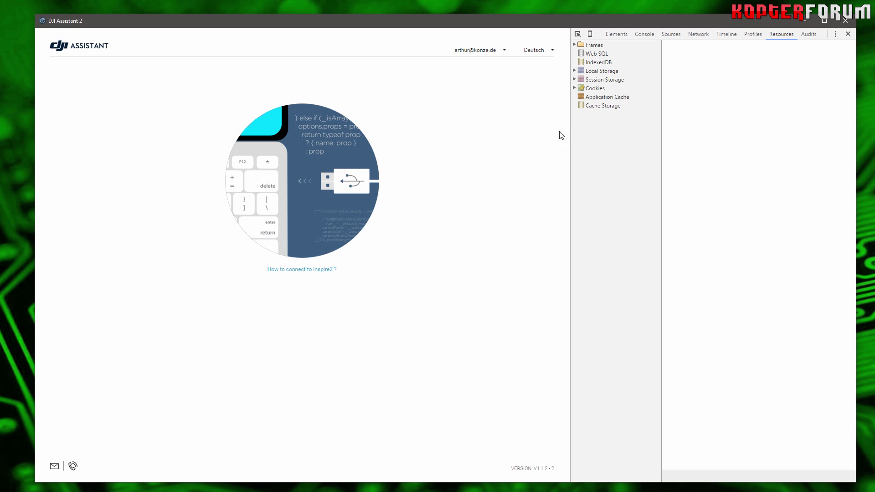
# Step: Expand Local Storage, Session Storage and Cookies in the resources, and display the file:// entries of Local Storage
pyautogui.click(574, 71)
pyautogui.click(574, 88)
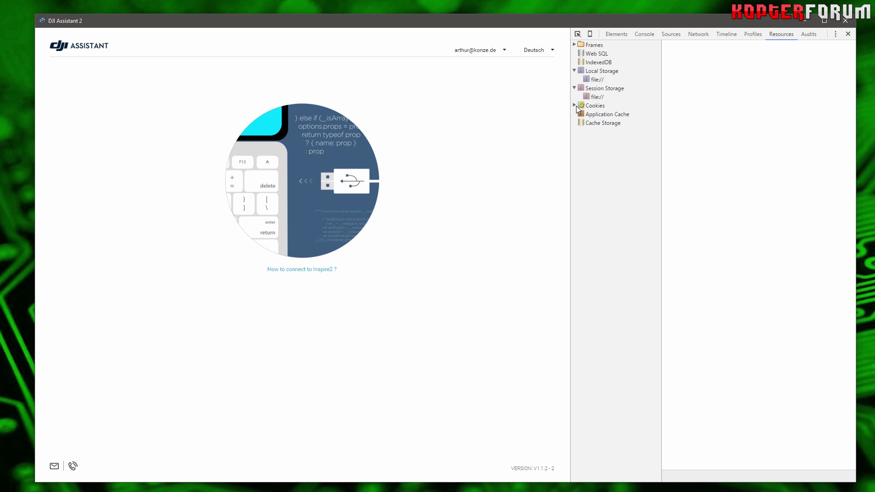
pyautogui.click(574, 106)
pyautogui.click(597, 79)
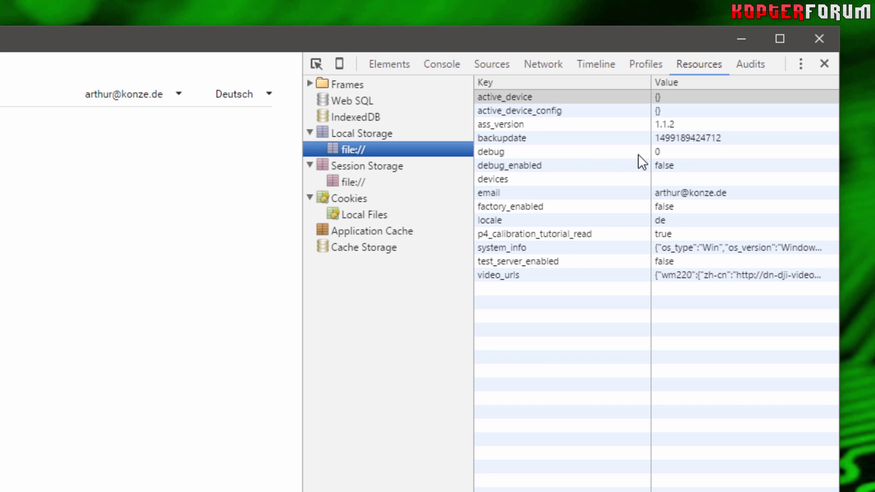
# Step: Set the value of the debug key in the file:// local storage to 1
pyautogui.click(662, 154)
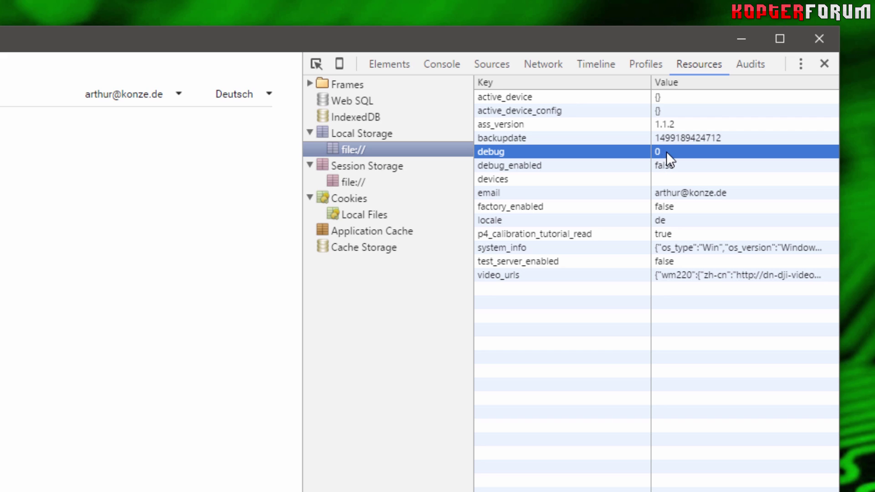
pyautogui.doubleClick(666, 153)
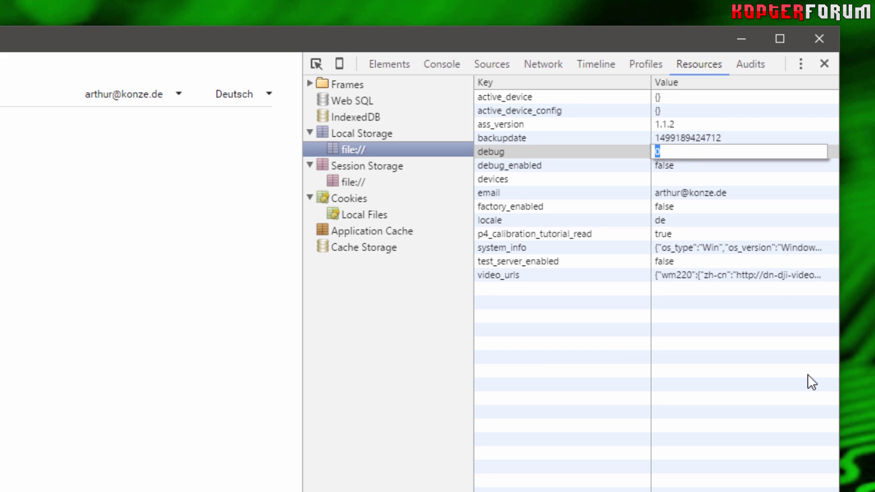
pyautogui.write('1')
pyautogui.press('Return')
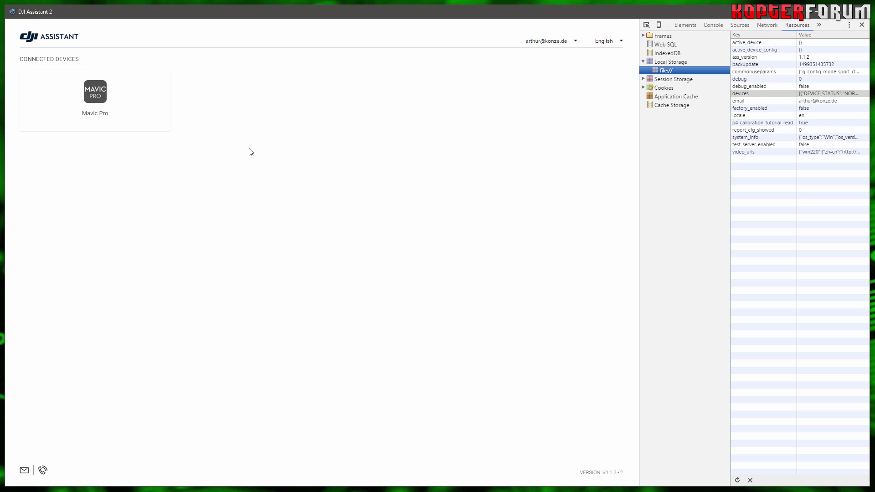
# Step: Check the connected Mavic Pro's menu, return to the device list, and set the debug key in local storage to 1
pyautogui.click(70, 96)
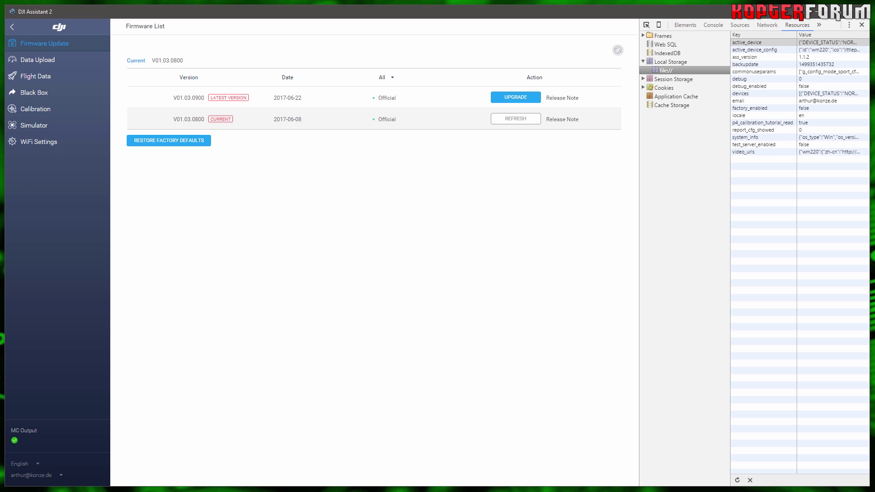
pyautogui.click(12, 28)
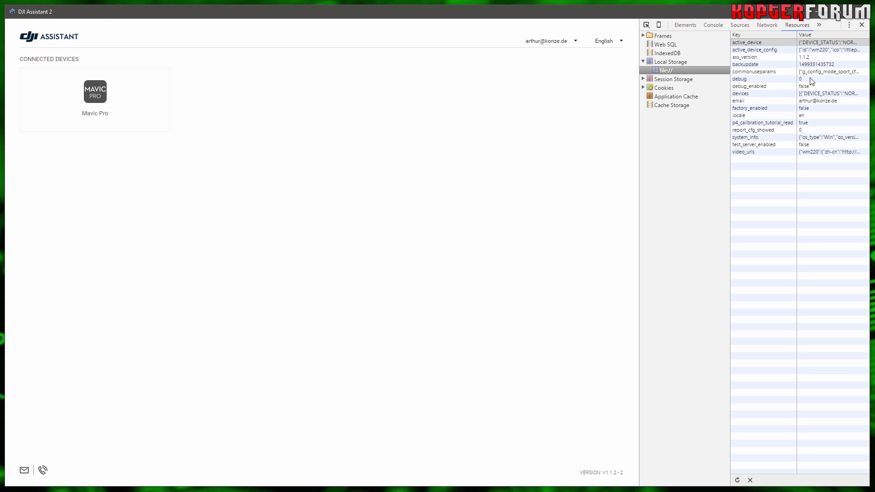
pyautogui.doubleClick(810, 81)
pyautogui.write('1')
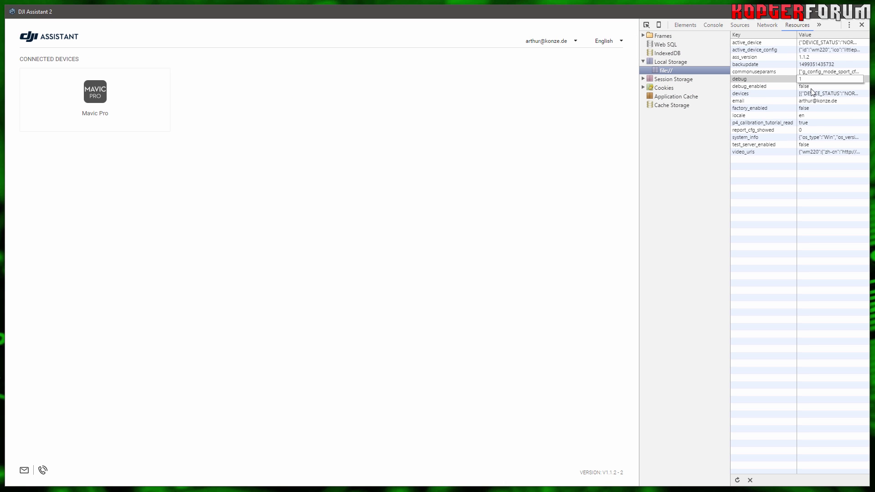
pyautogui.press('Return')
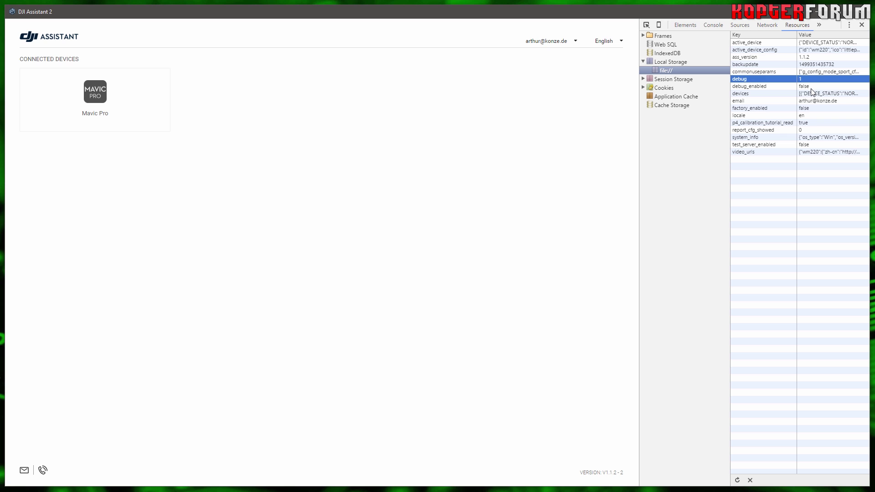
# Step: Close the developer tools, and view the Mavic Pro's FPV Live Video and TOF pages
pyautogui.click(860, 25)
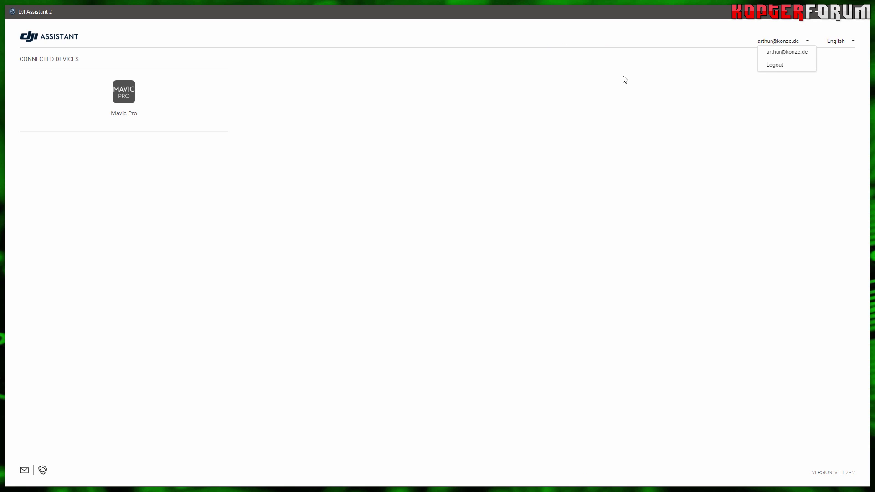
pyautogui.click(116, 98)
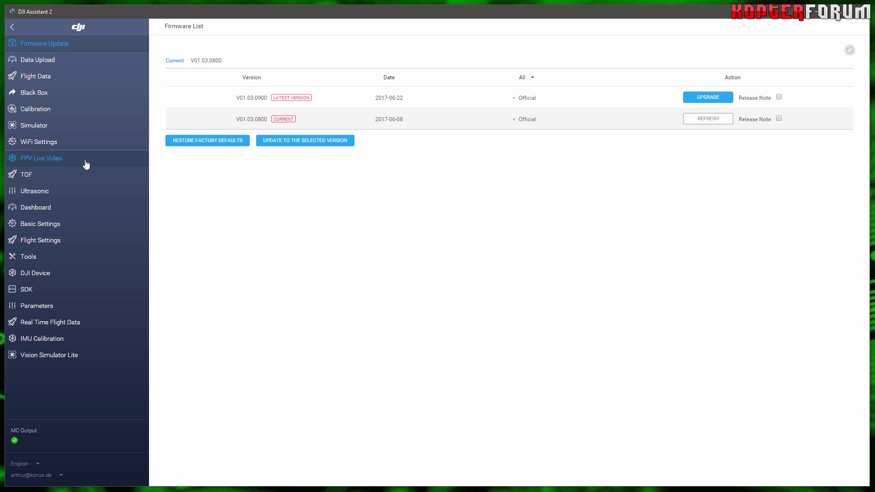
pyautogui.click(50, 161)
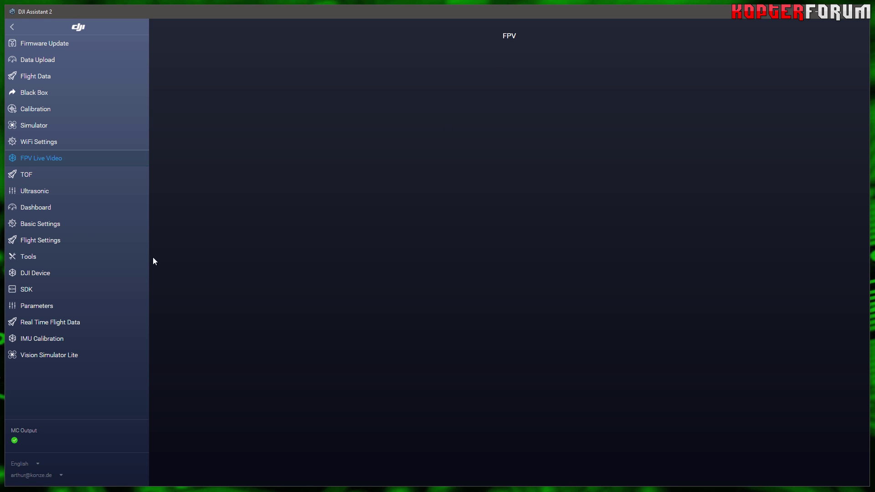
pyautogui.click(74, 182)
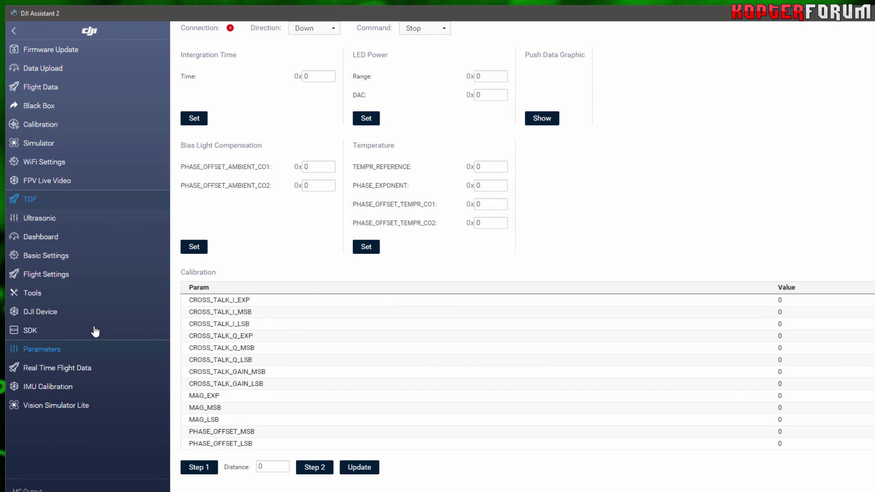
# Step: Plot the ultrasonic sensor data for the Front direction, and close the Flight Data graph window
pyautogui.click(55, 220)
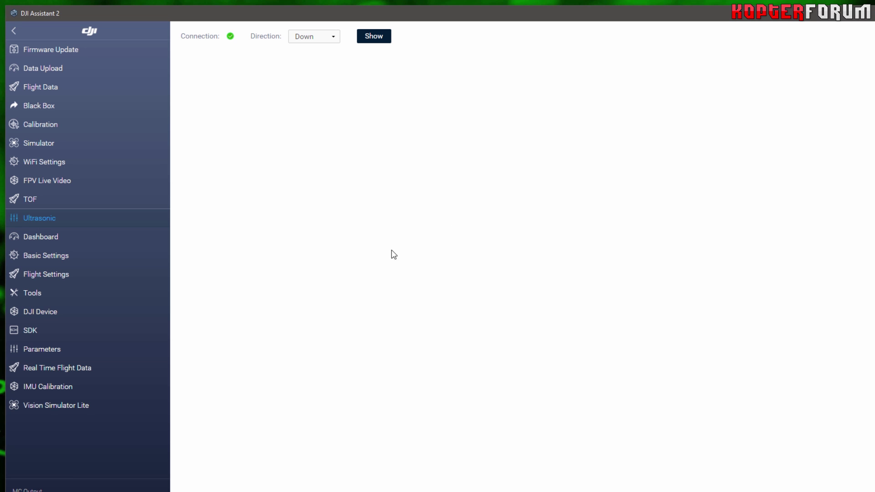
pyautogui.click(320, 39)
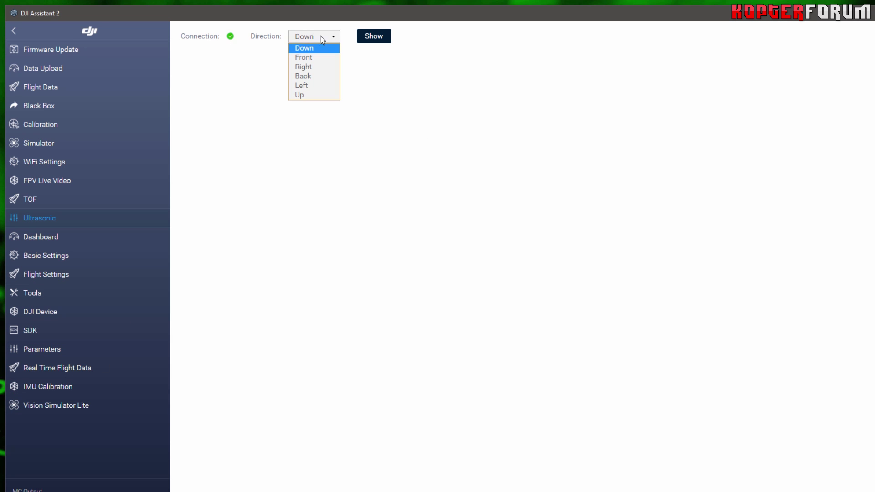
pyautogui.click(318, 59)
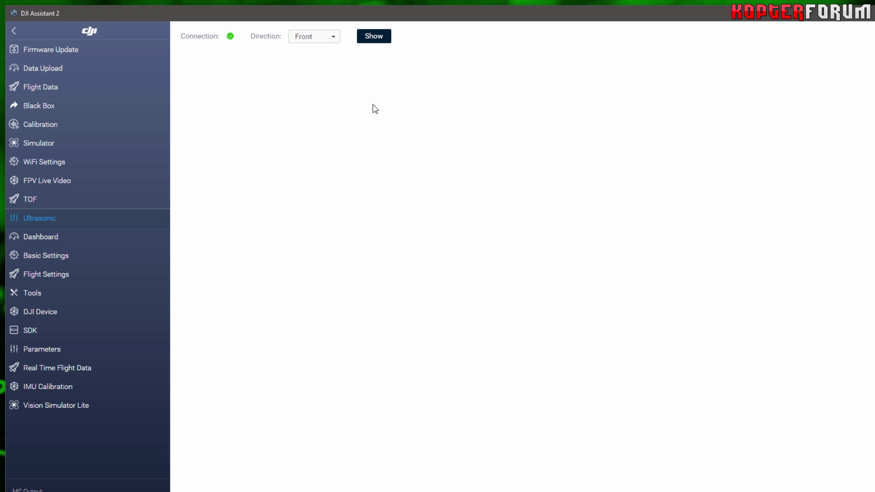
pyautogui.click(370, 39)
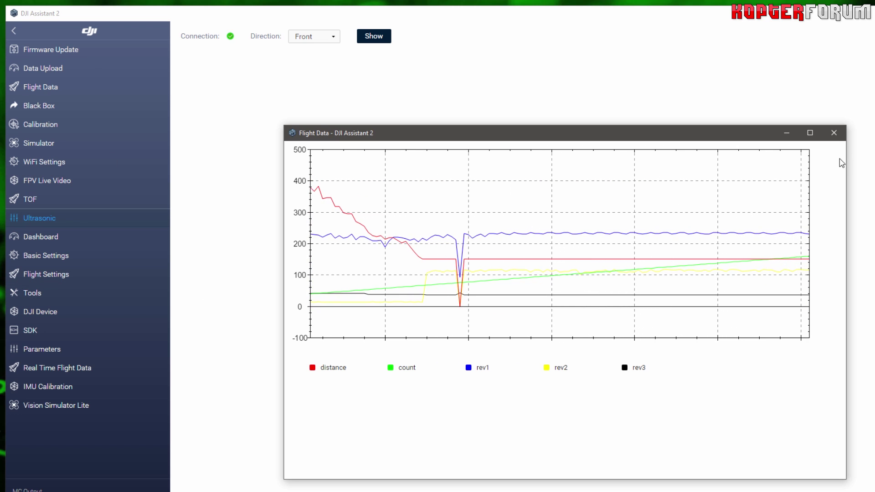
pyautogui.click(837, 135)
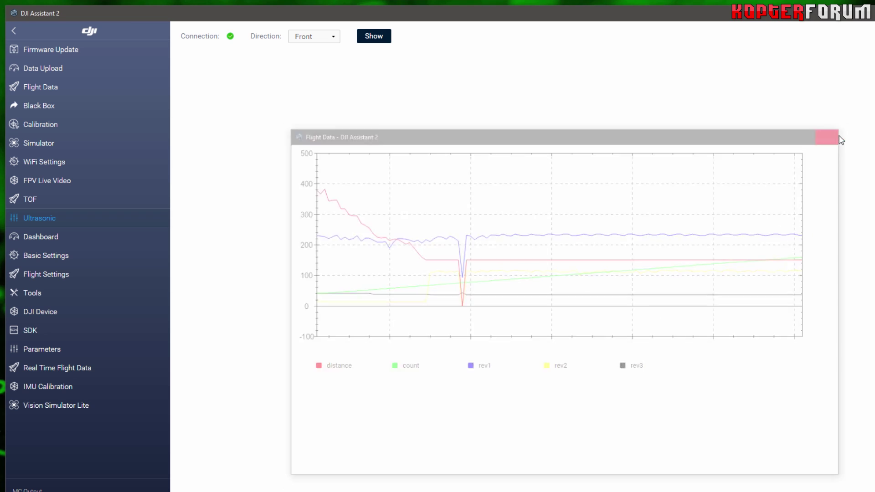
# Step: Examine the Dashboard and the Basic Settings for airframe, mounting, remote controller and ESC
pyautogui.click(82, 240)
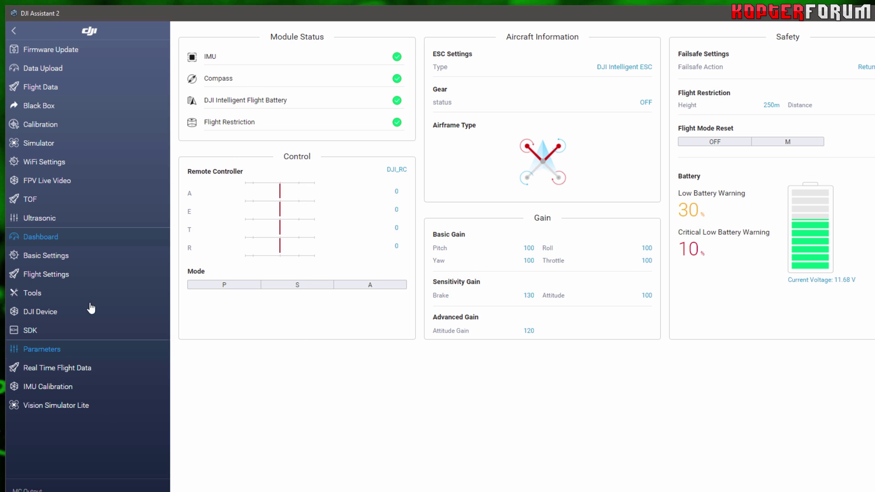
pyautogui.click(67, 261)
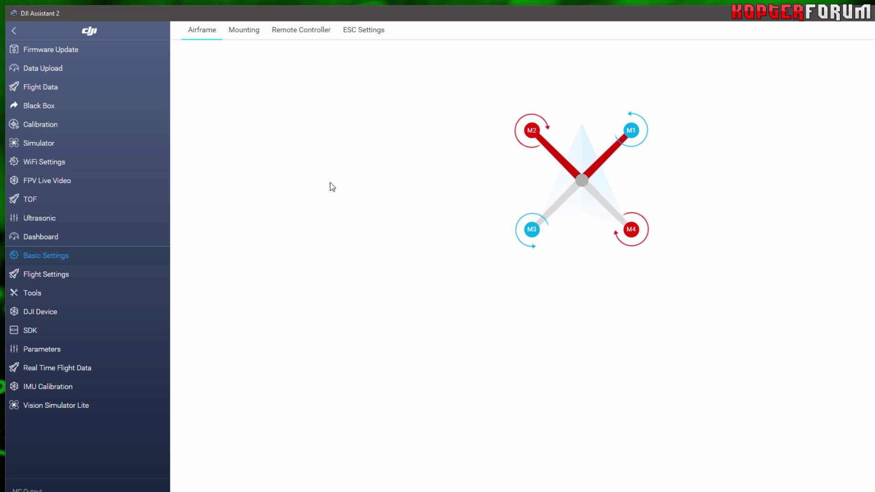
pyautogui.click(238, 30)
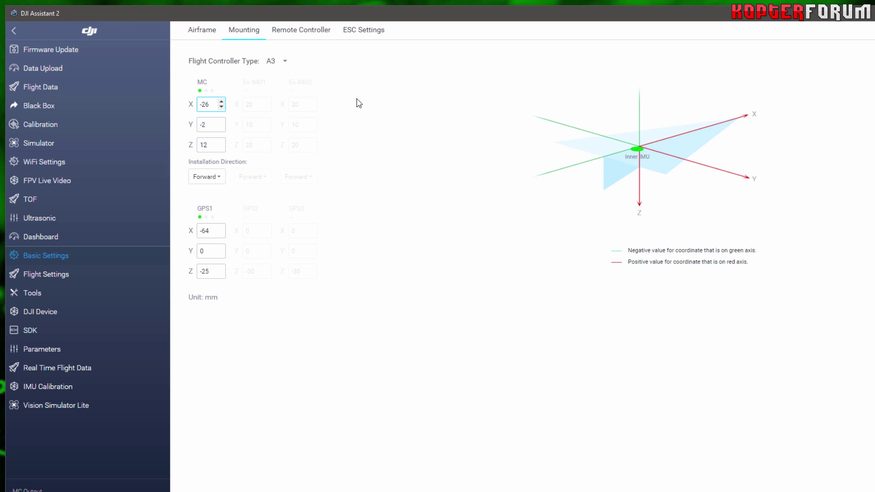
pyautogui.click(295, 31)
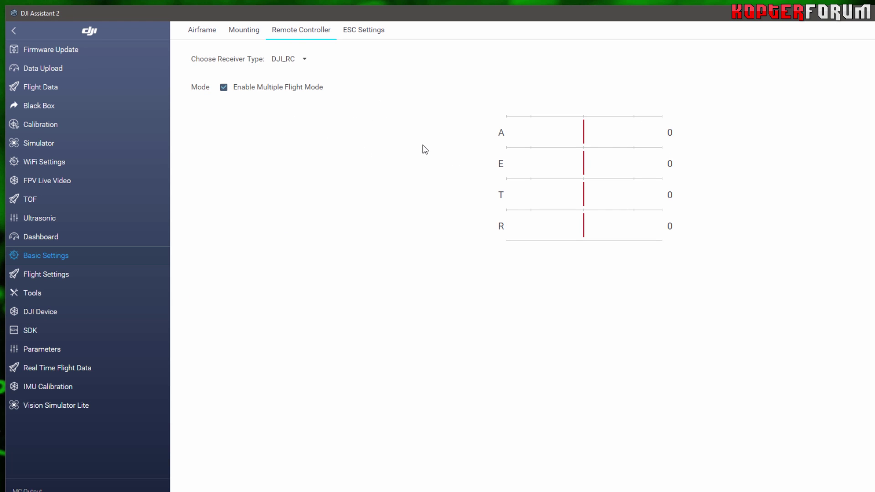
pyautogui.click(348, 36)
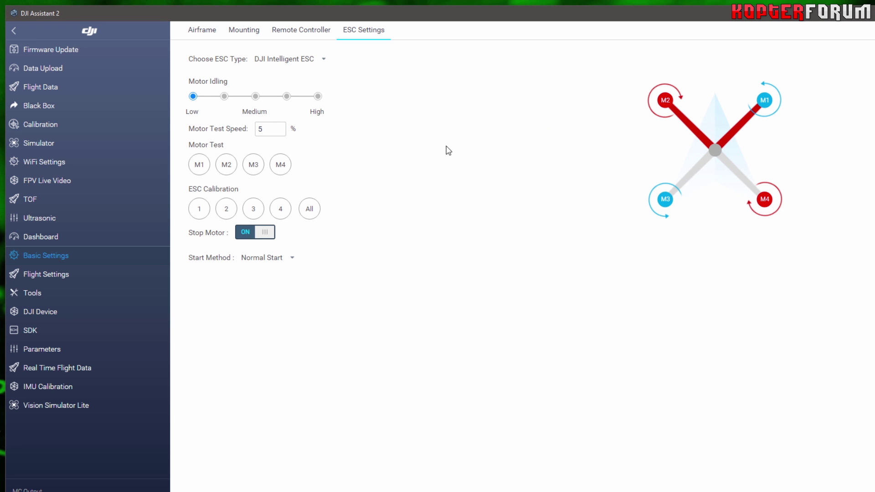
pyautogui.click(260, 174)
# Step: Examine the Flight Settings for gain, failsafe including the return-to-home heading options, battery, flight restriction and IOC
pyautogui.click(63, 275)
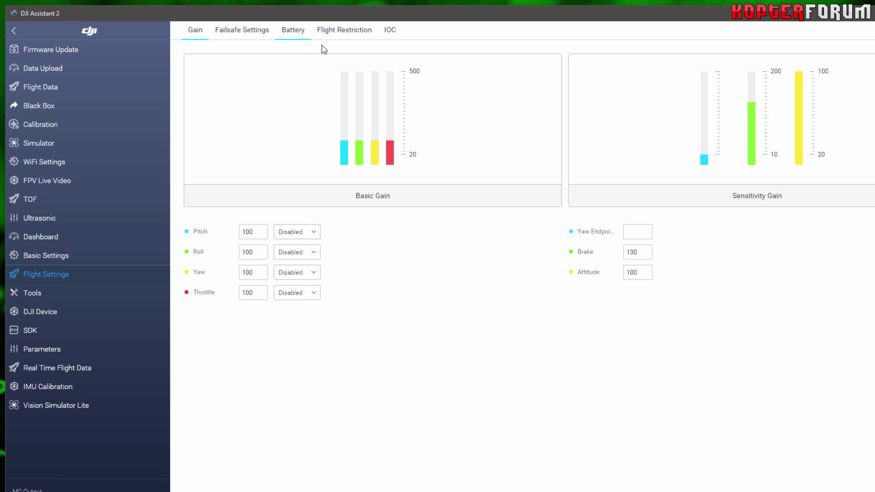
pyautogui.click(233, 39)
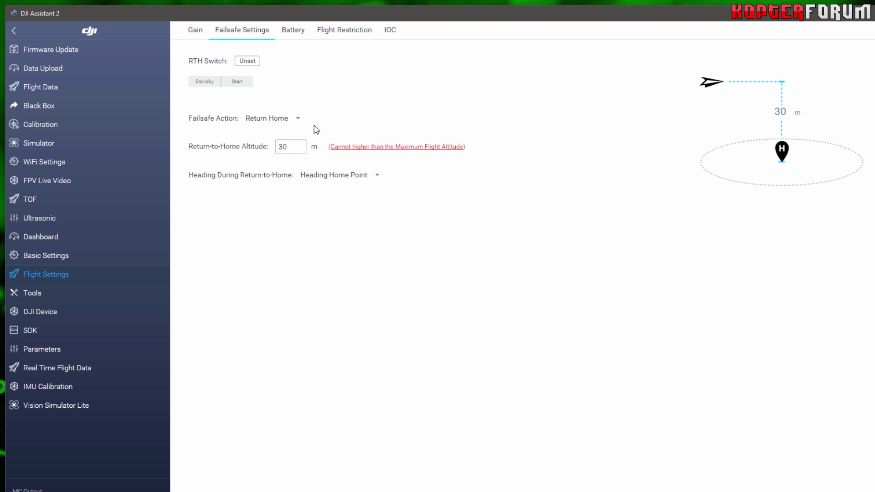
pyautogui.click(304, 145)
pyautogui.click(377, 175)
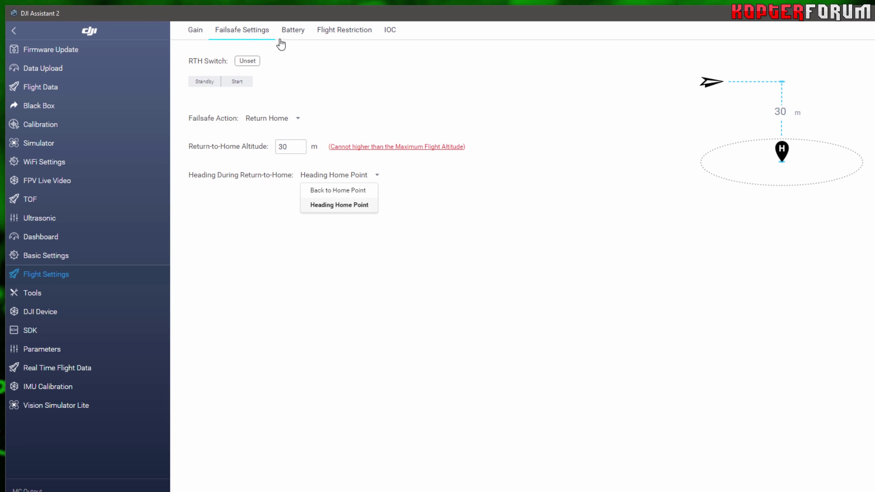
pyautogui.click(293, 31)
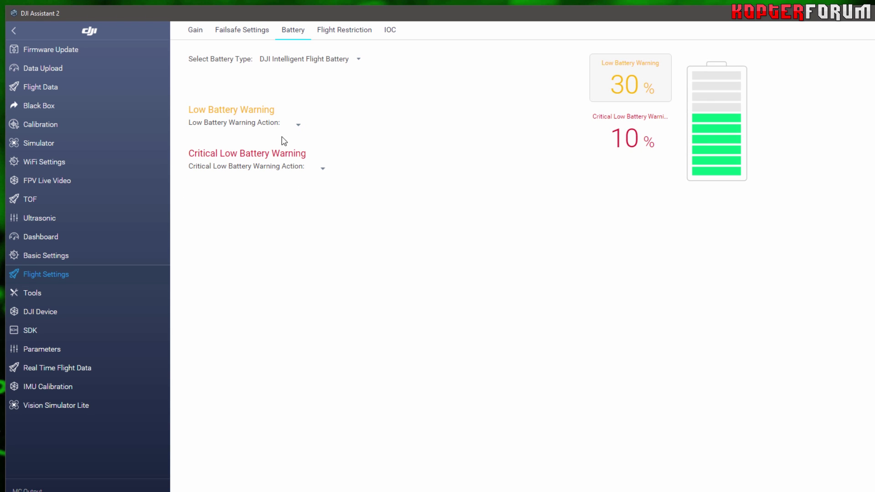
pyautogui.click(345, 36)
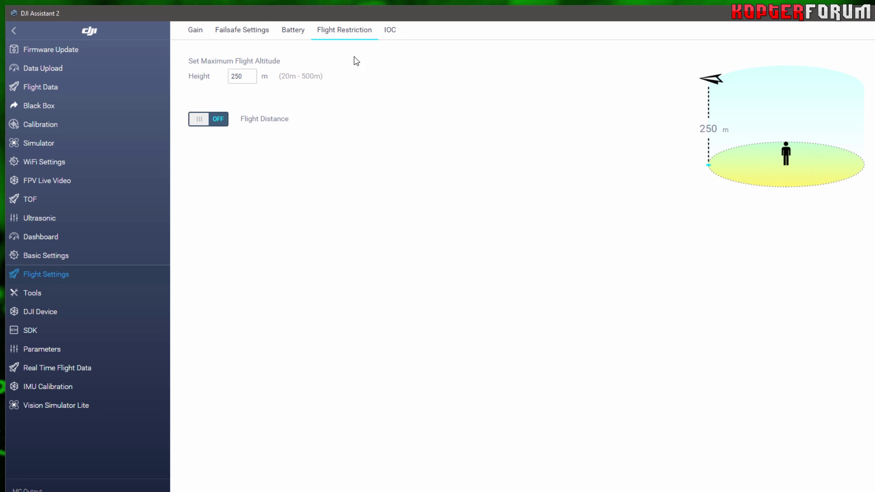
pyautogui.click(388, 34)
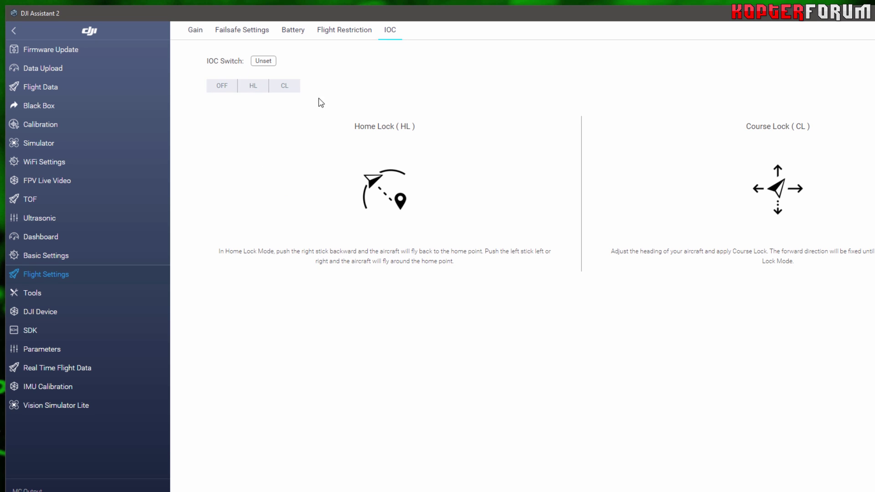
# Step: Examine the Tools pages for topology, flight data, function channels, backup and shutter
pyautogui.click(63, 294)
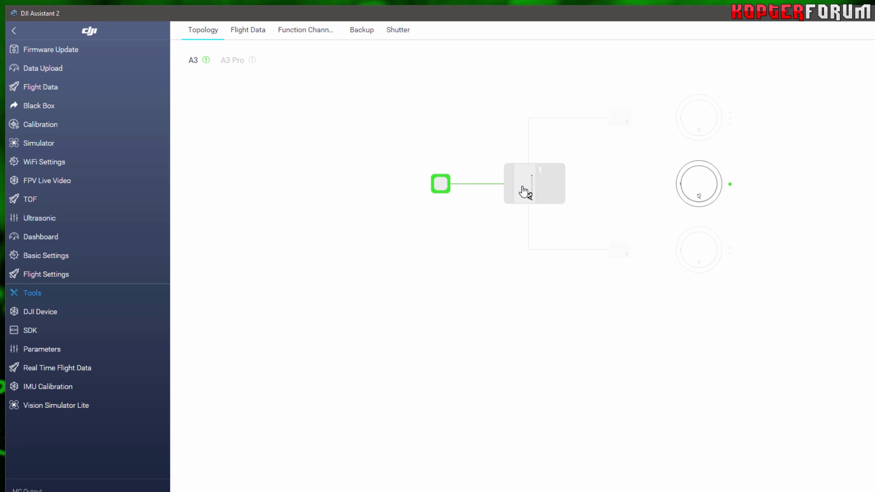
pyautogui.click(250, 31)
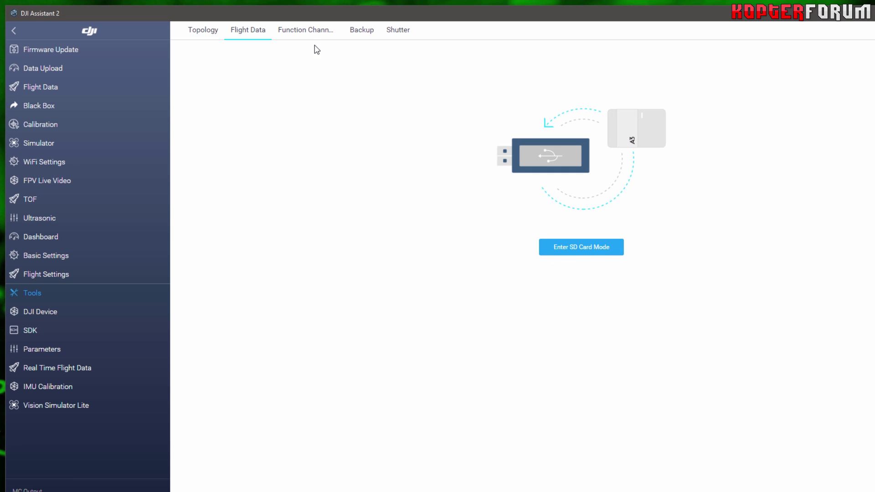
pyautogui.click(307, 32)
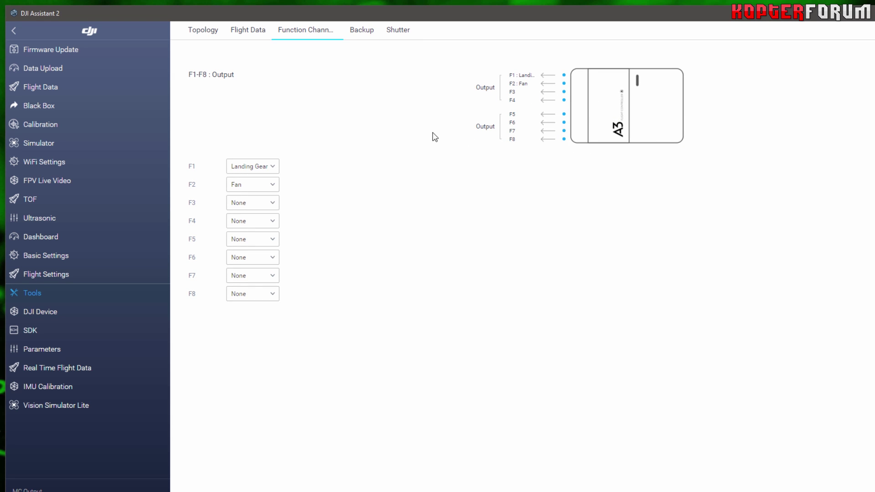
pyautogui.click(364, 34)
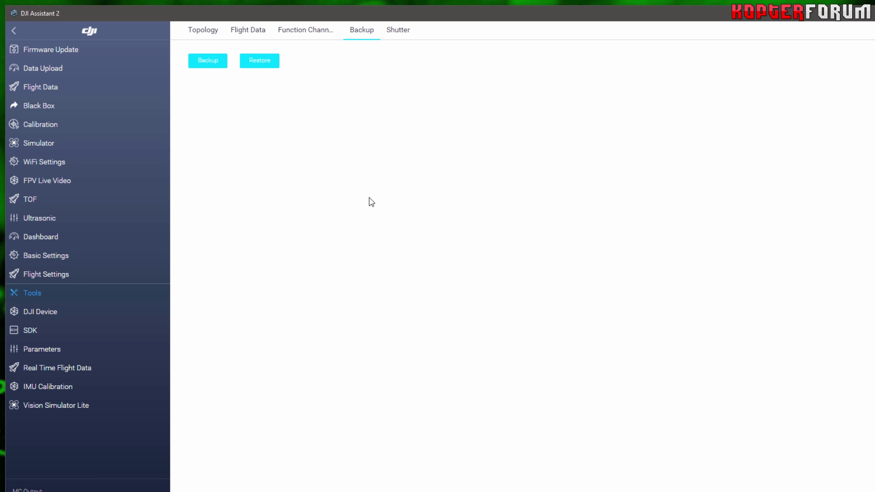
pyautogui.click(76, 355)
pyautogui.click(398, 32)
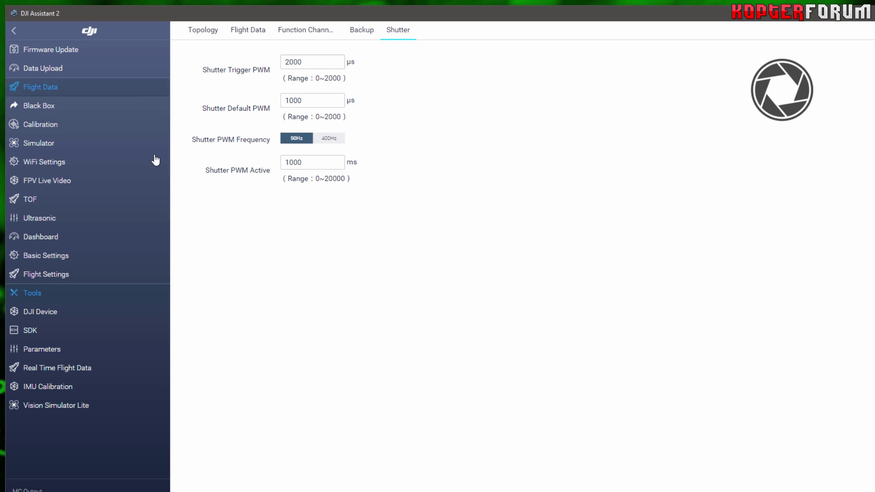
# Step: View the DJI Device settings for landing gear, D-RTK and gimbal
pyautogui.click(88, 311)
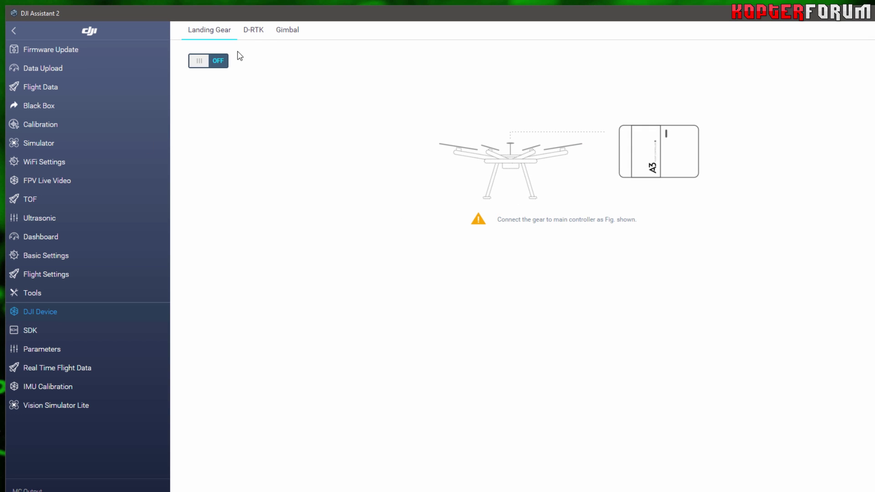
pyautogui.click(253, 31)
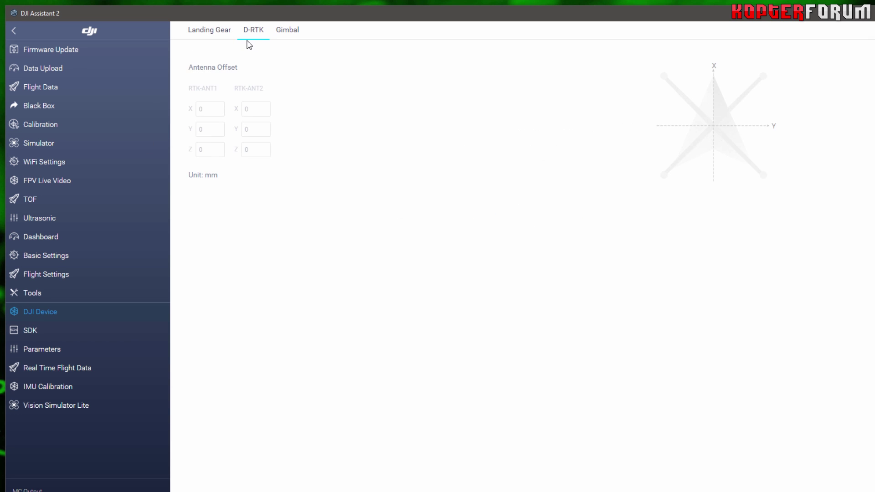
pyautogui.click(285, 30)
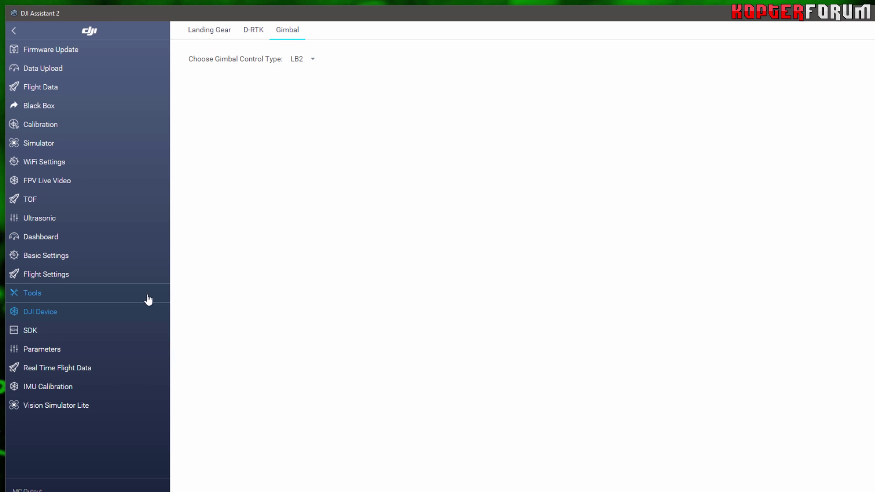
# Step: View the Onboard SDK settings and the transmission rate options for Angular Velocity (Body Frame), leaving the rate unset
pyautogui.click(48, 337)
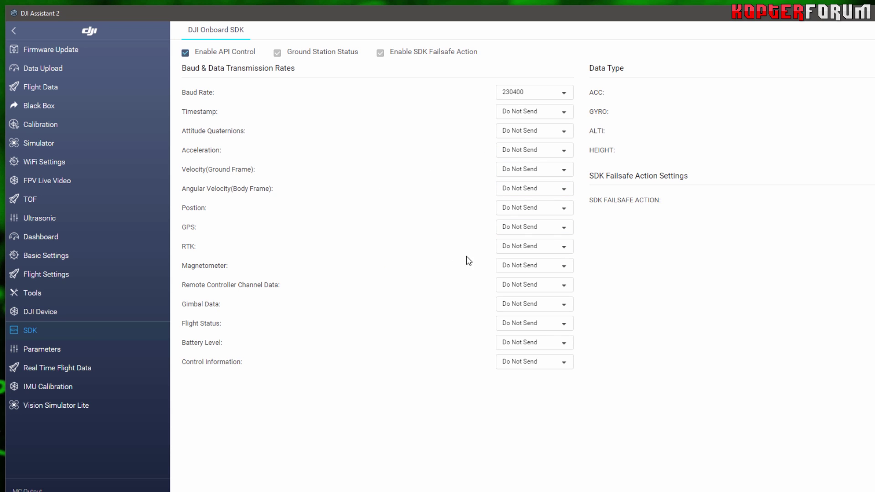
pyautogui.click(531, 189)
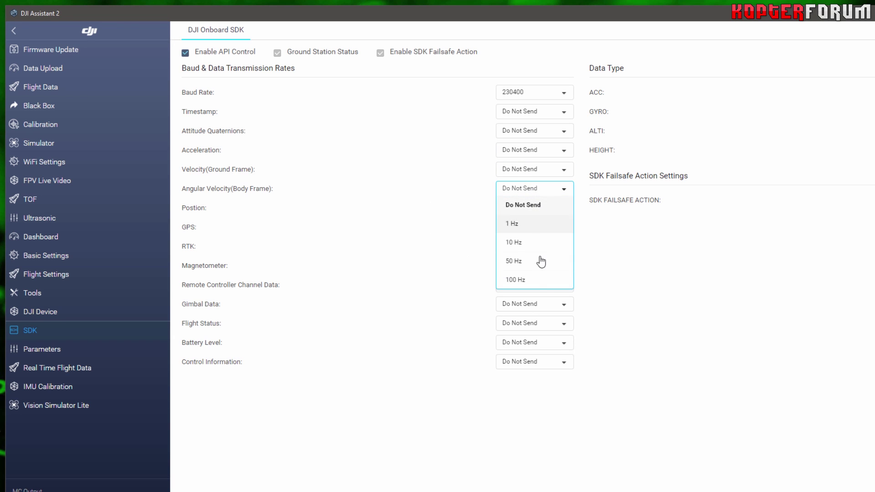
pyautogui.click(715, 278)
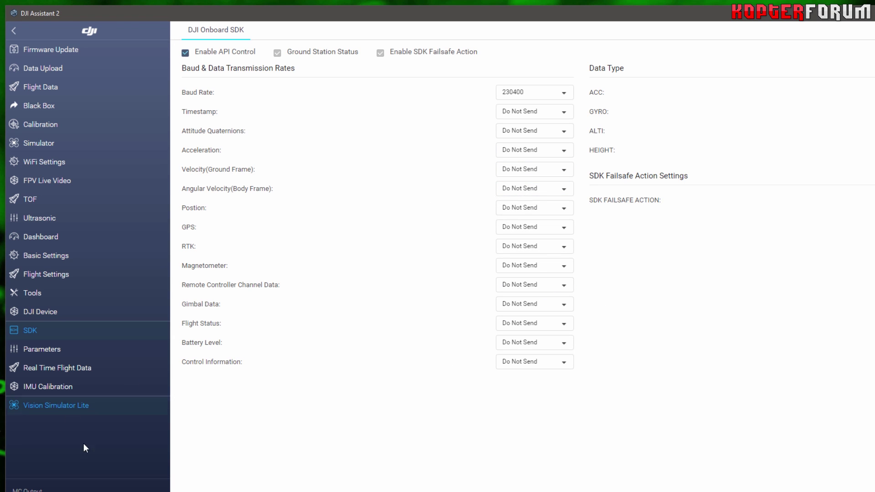
# Step: View the Parameters, Real Time Flight Data and IMU Calibration pages
pyautogui.click(63, 350)
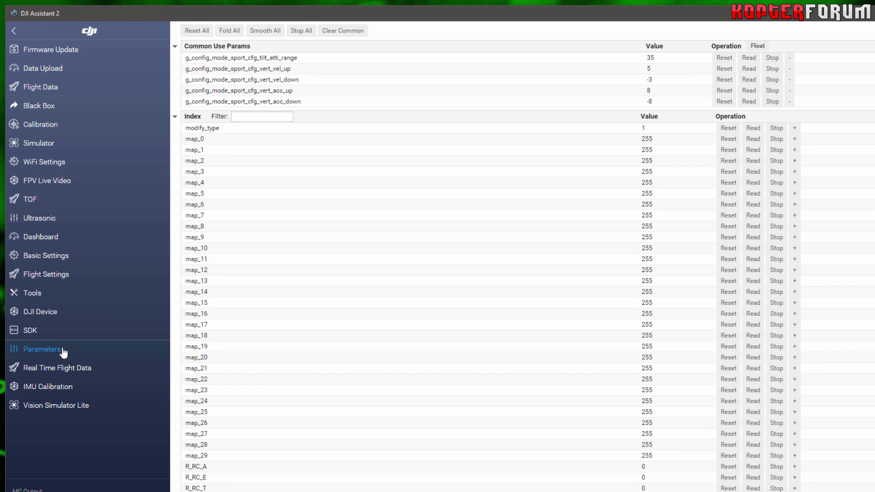
pyautogui.click(82, 379)
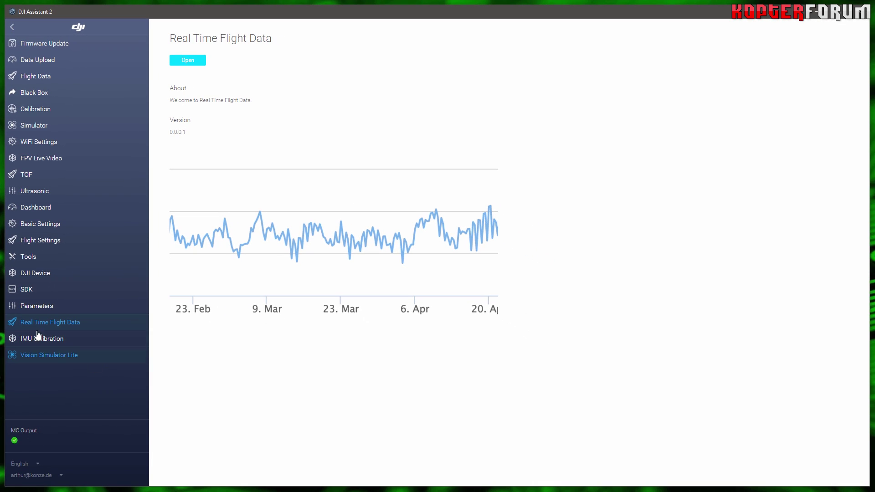
pyautogui.click(38, 337)
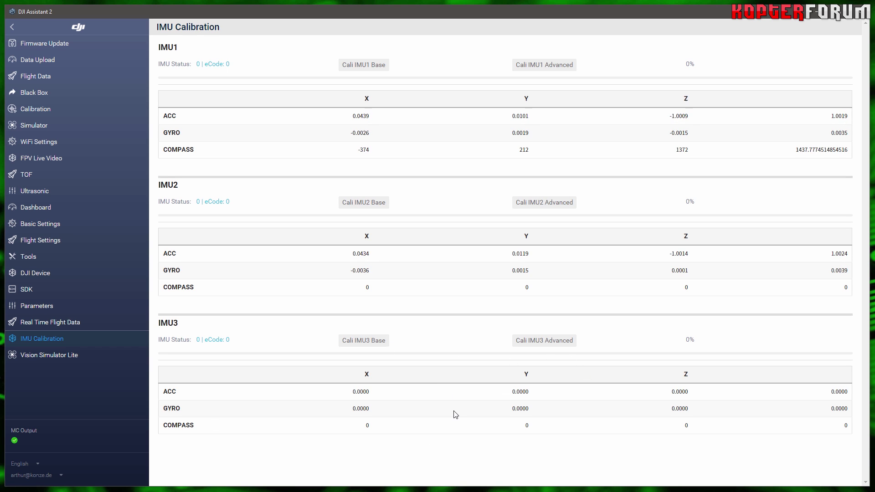
# Step: Launch Vision Simulator Lite, and check the dji_1860 selection in its simulator settings
pyautogui.click(51, 356)
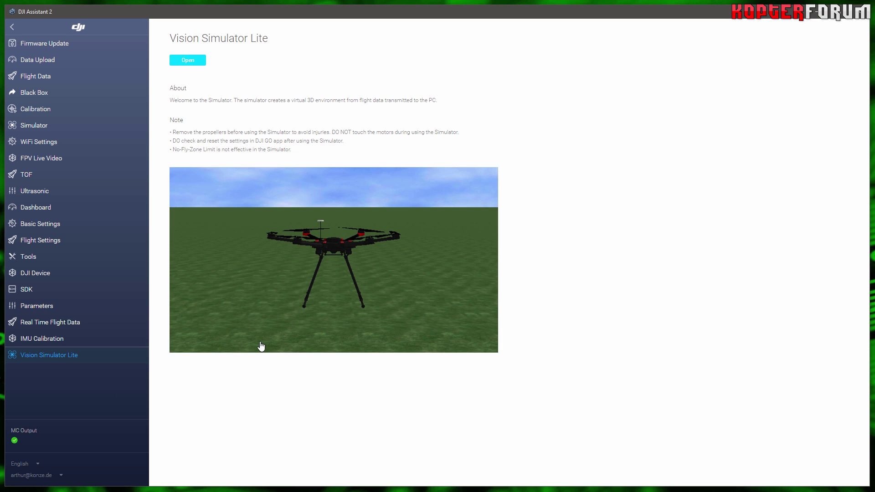
pyautogui.click(181, 62)
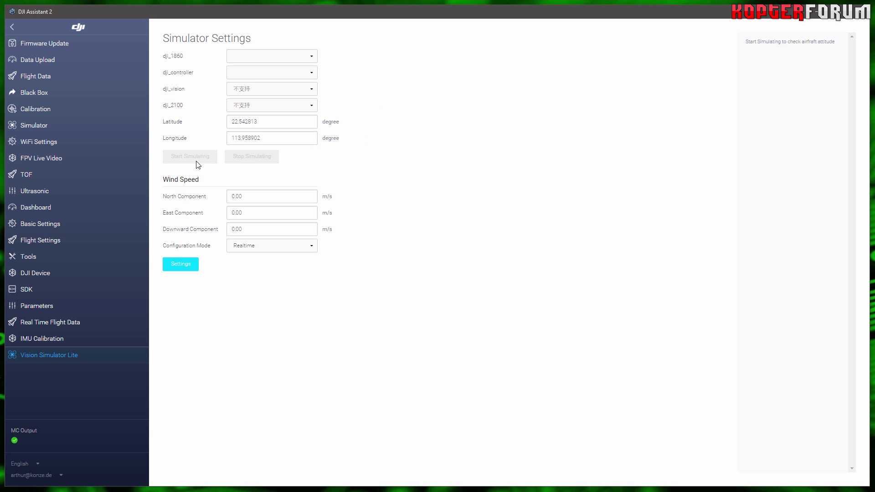
pyautogui.click(267, 57)
pyautogui.click(267, 67)
# Step: Return to Parameters, examine the read-only groups g_config_fdi_sensor[0], g_status_gps_snr and g_status_rc_knob_kx plus the commands, and collapse the groups again
pyautogui.click(58, 308)
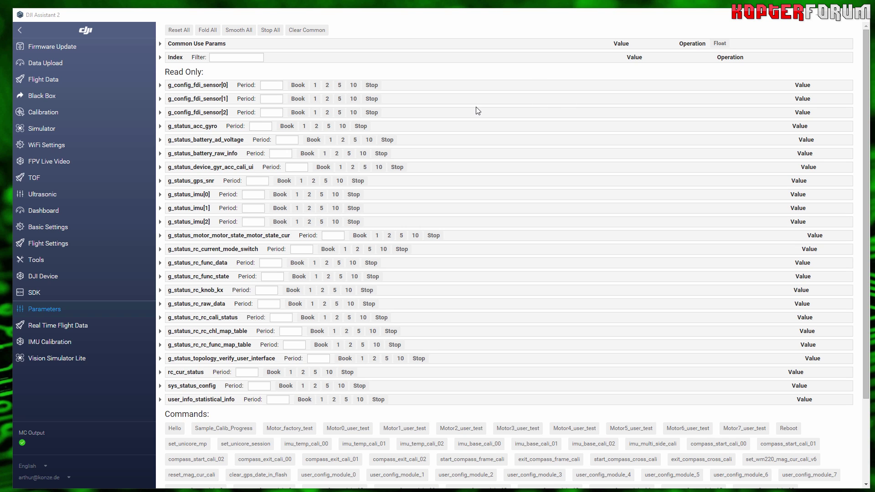
pyautogui.click(160, 86)
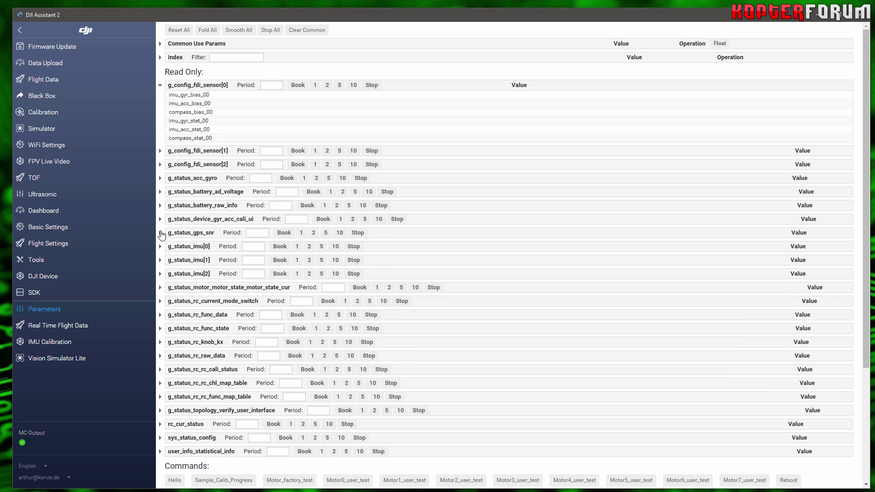
pyautogui.click(161, 233)
pyautogui.scroll(-6, 181, 221)
pyautogui.scroll(-7, 181, 221)
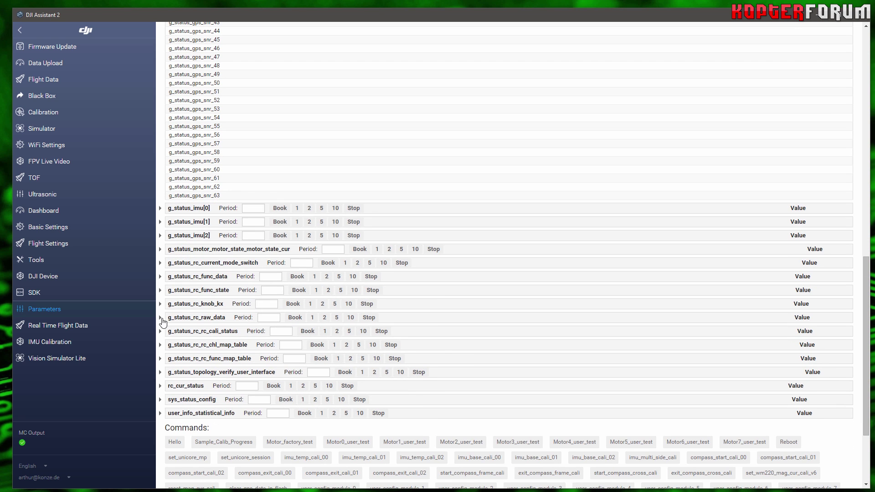
pyautogui.click(160, 303)
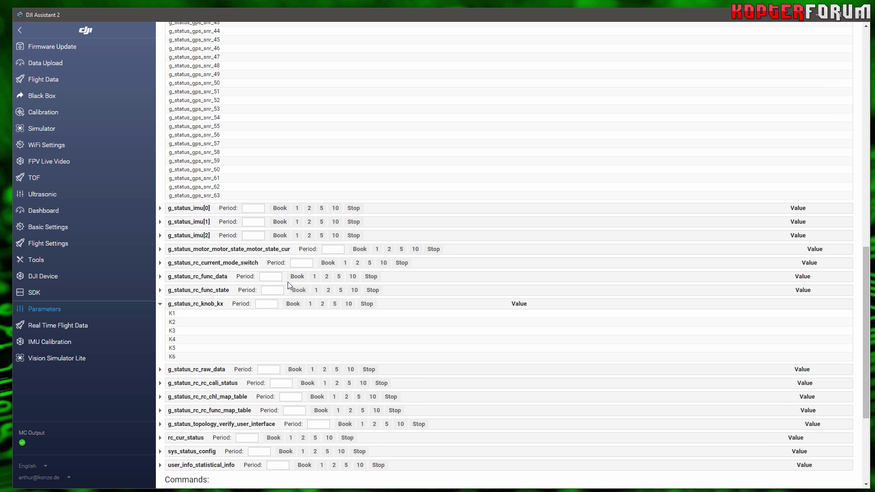
pyautogui.scroll(-4, 235, 263)
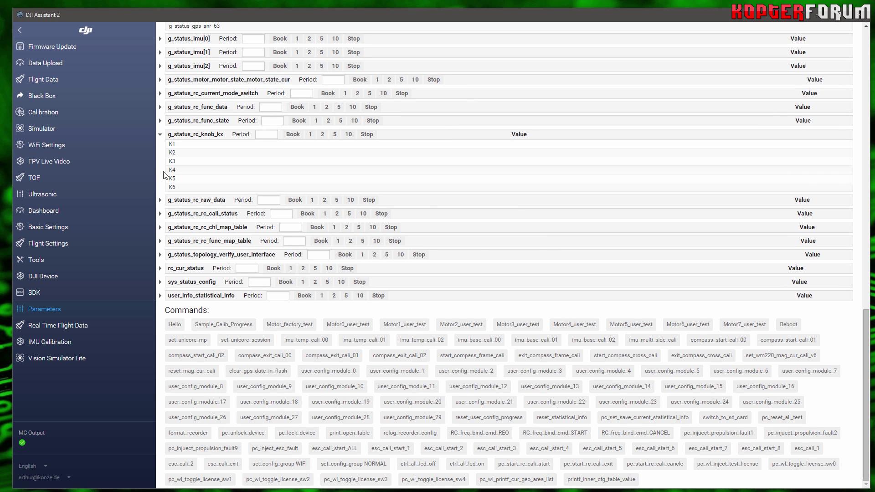
pyautogui.click(160, 135)
pyautogui.scroll(15, 160, 134)
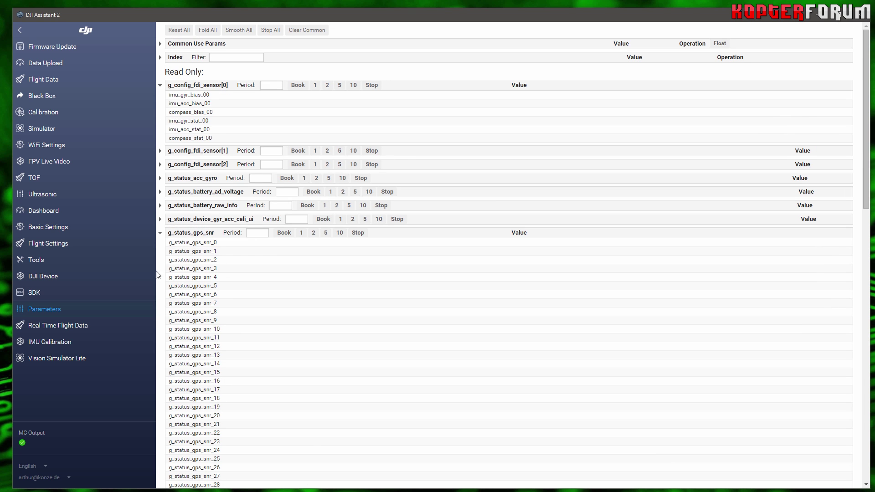
pyautogui.click(160, 232)
pyautogui.click(160, 85)
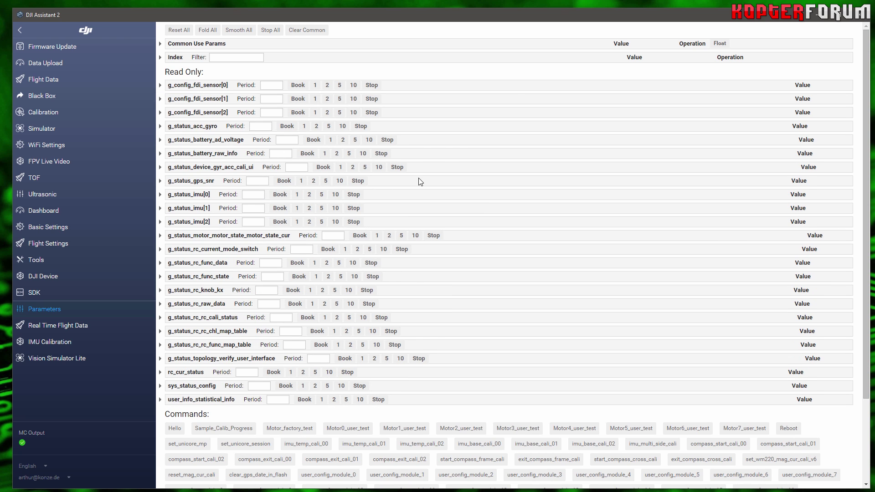
# Step: Expand the parameter index and filter it by "dji"
pyautogui.click(160, 58)
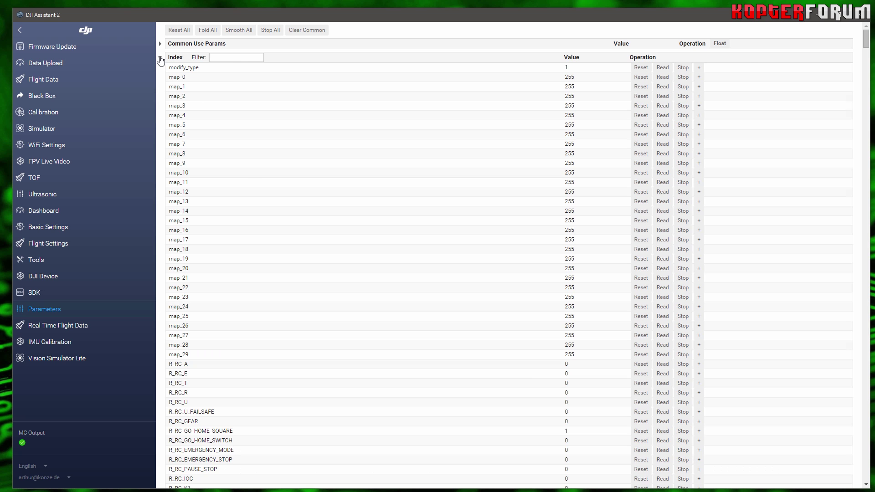
pyautogui.moveTo(864, 45); pyautogui.dragTo(865, 23)
pyautogui.write('dji')
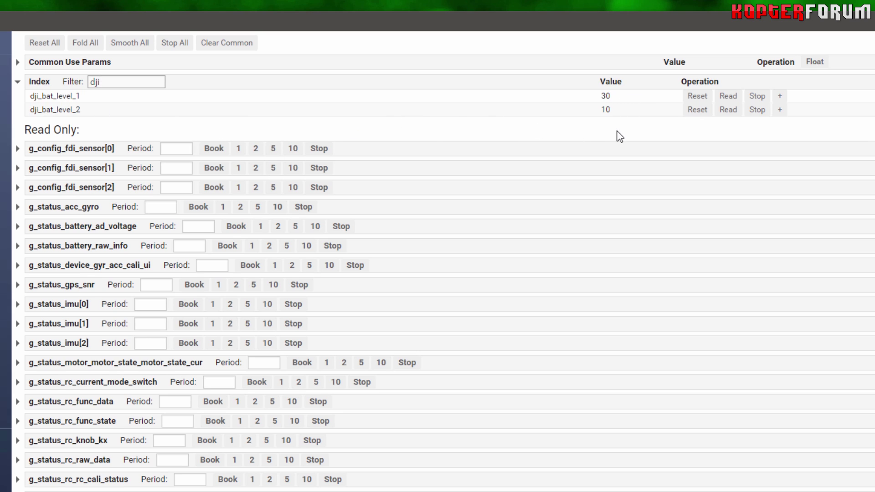
# Step: Set dji_bat_level_1 to 20, and show it in the Common Use Params list
pyautogui.doubleClick(612, 99)
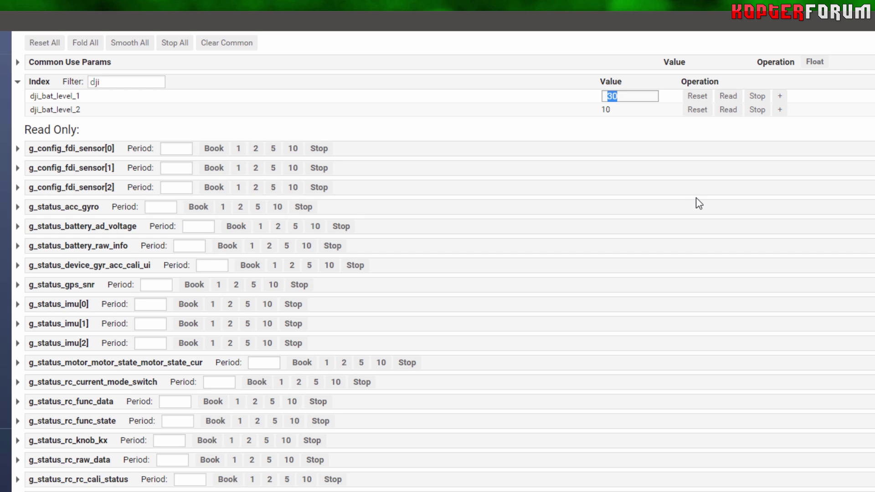
pyautogui.write('20')
pyautogui.press('Return')
pyautogui.click(17, 62)
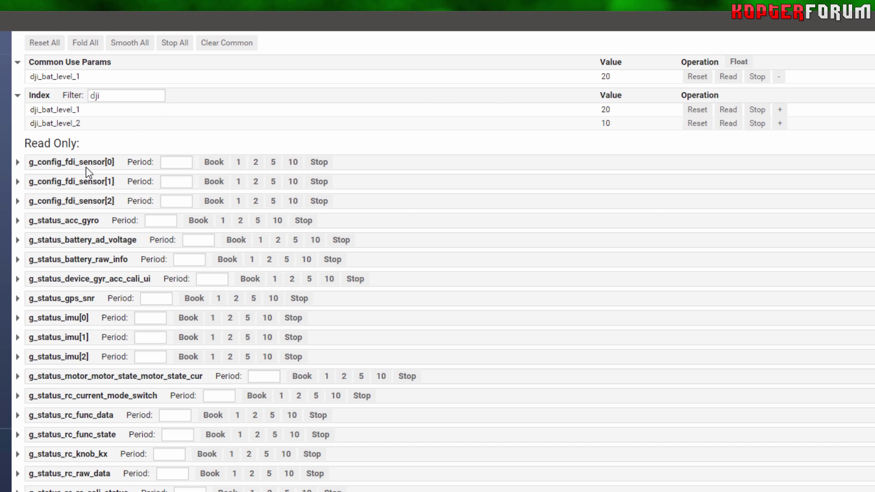
# Step: Reset dji_bat_level_1 to its default, and filter the parameter index by "g_config_mode" instead
pyautogui.click(700, 112)
pyautogui.doubleClick(129, 96)
pyautogui.press('BackSpace')
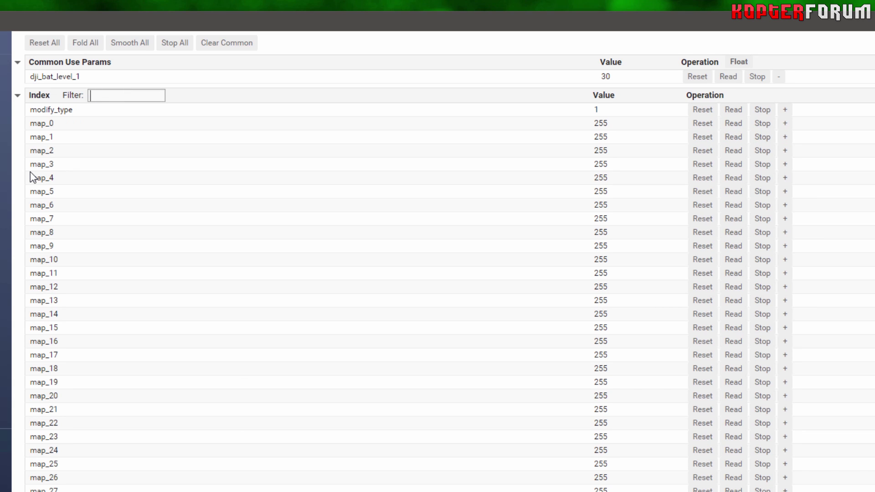
pyautogui.write('g_')
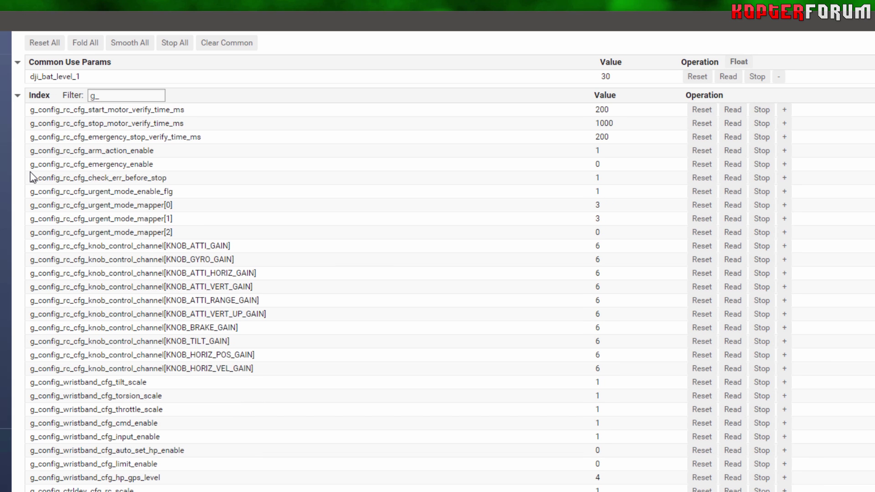
pyautogui.write('config_m')
pyautogui.write('ode')
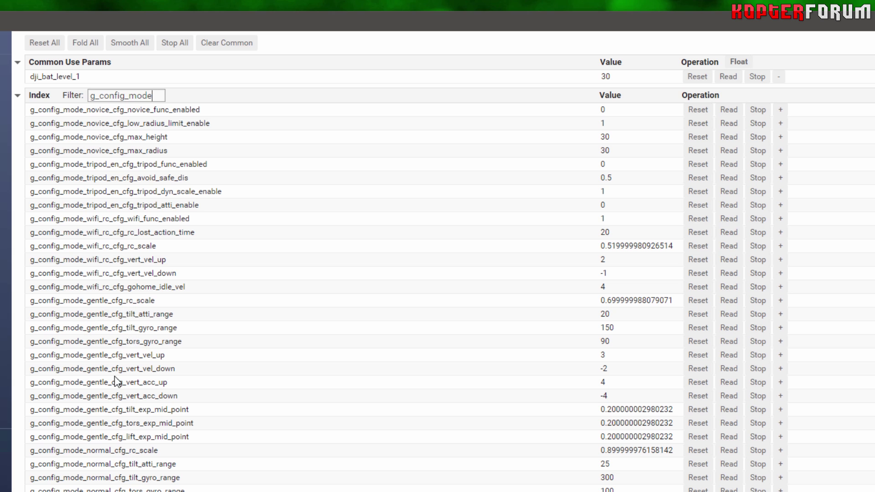
# Step: Look through the parameters of all flight modes, and narrow the index filter to "g_config_mode_sport"
pyautogui.moveTo(838, 170); pyautogui.dragTo(842, 254)
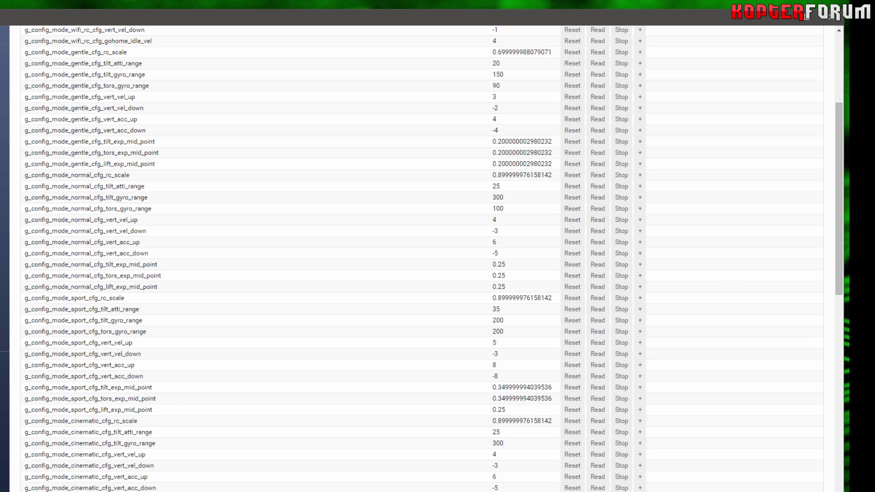
pyautogui.moveTo(839, 247); pyautogui.dragTo(824, 336)
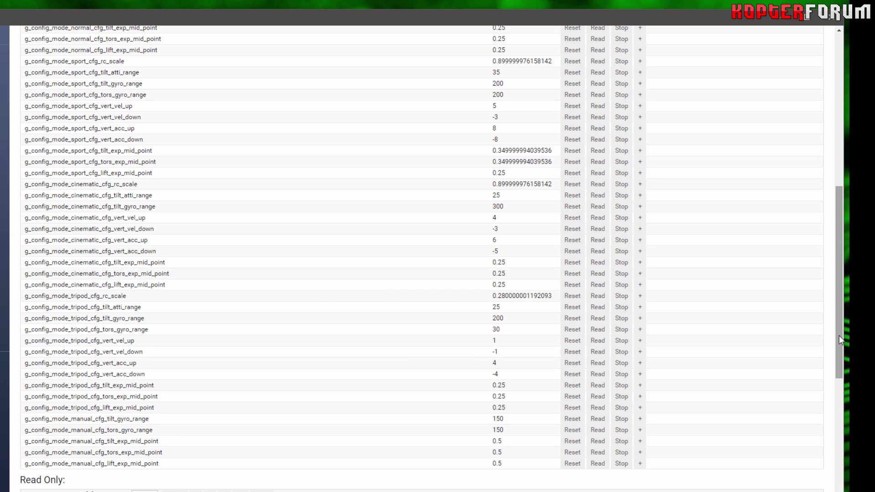
pyautogui.moveTo(839, 340); pyautogui.dragTo(842, 263)
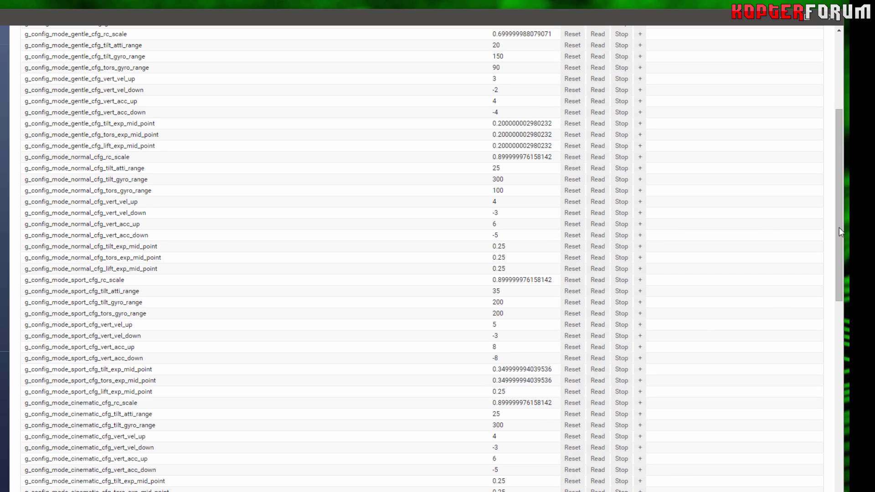
pyautogui.moveTo(838, 228); pyautogui.dragTo(842, 153)
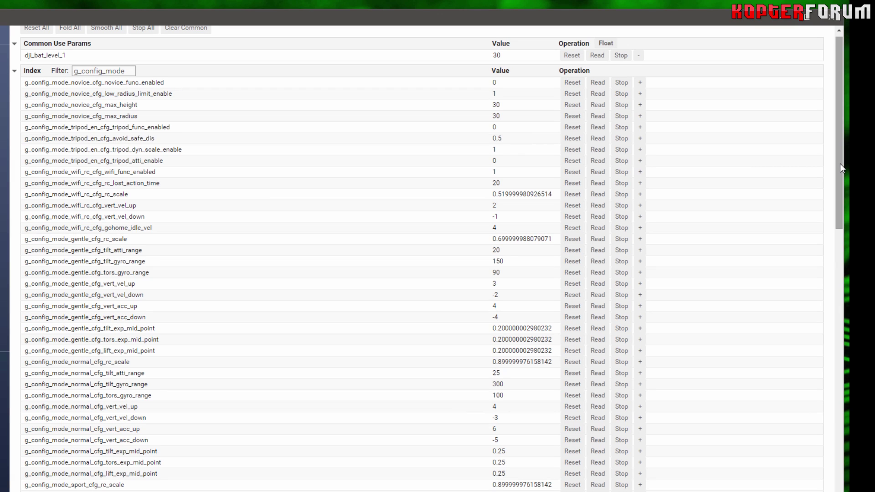
pyautogui.write('_s')
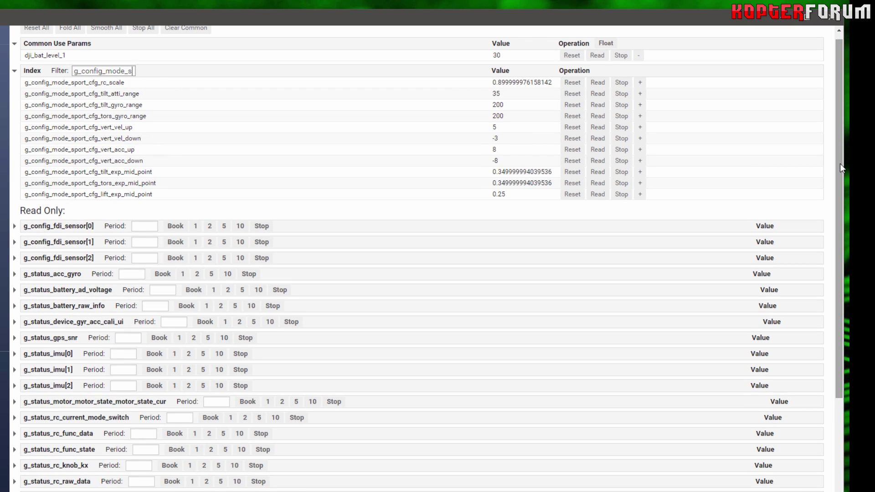
pyautogui.write('port')
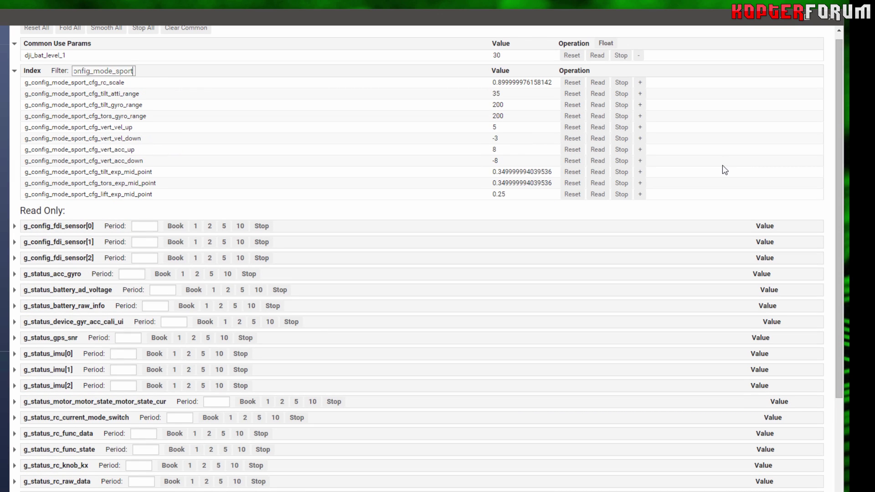